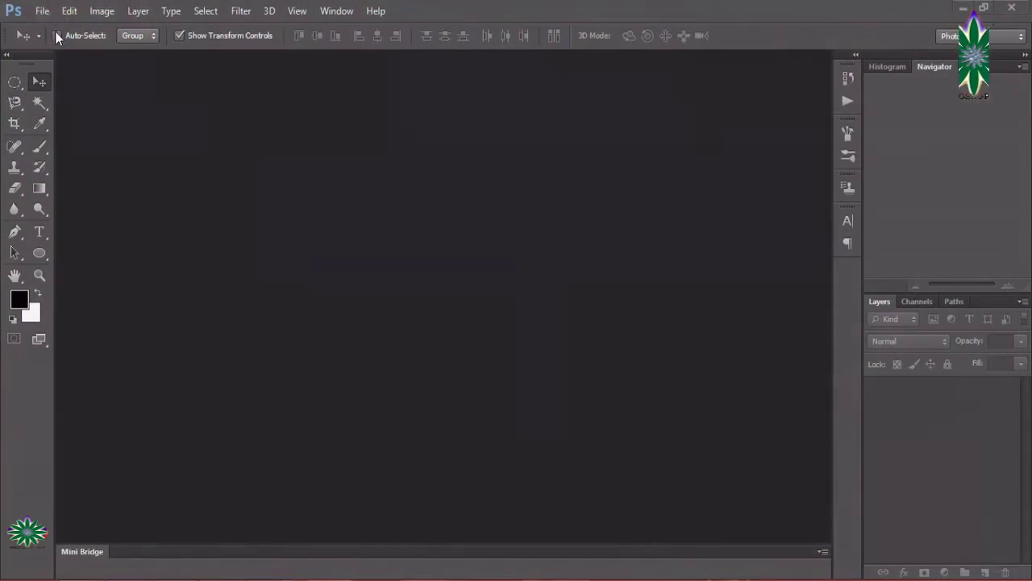
{"action": "left_click", "coordinate": [44, 11]}
{"action": "left_click", "coordinate": [56, 44]}
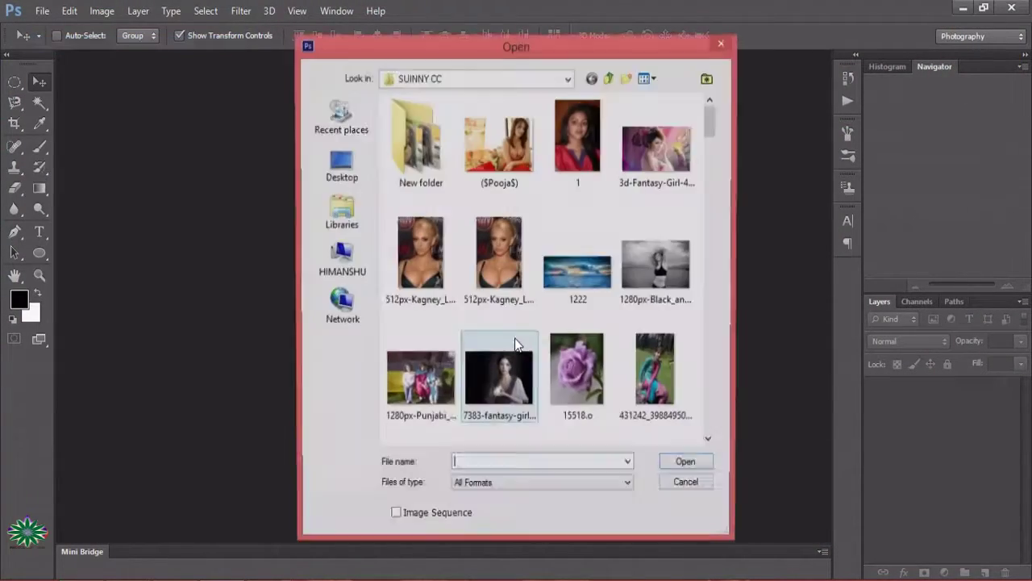
{"action": "left_click_drag", "start_coordinate": [707, 128], "coordinate": [708, 161]}
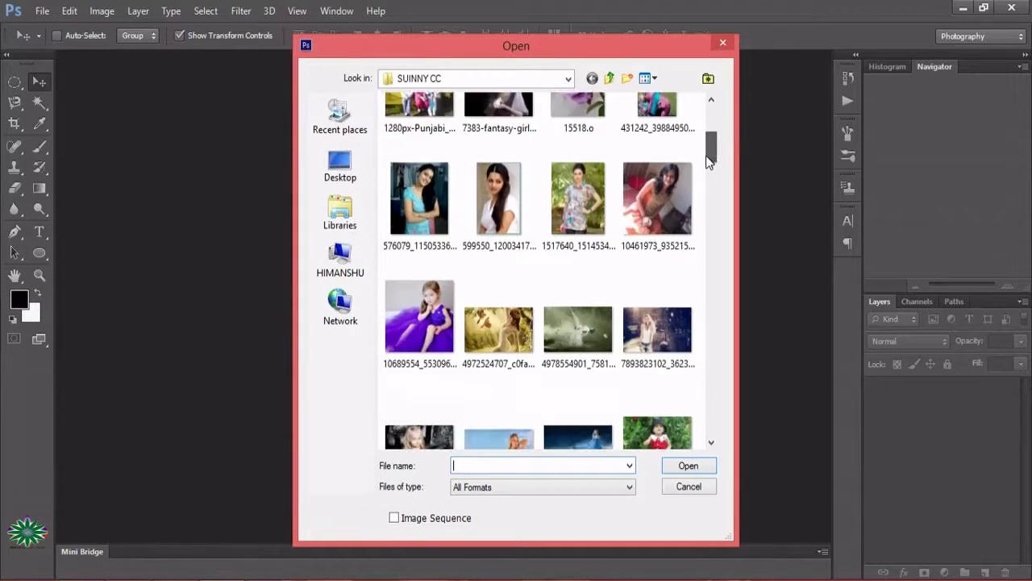
{"action": "left_click", "coordinate": [483, 230]}
{"action": "double_click", "coordinate": [482, 222]}
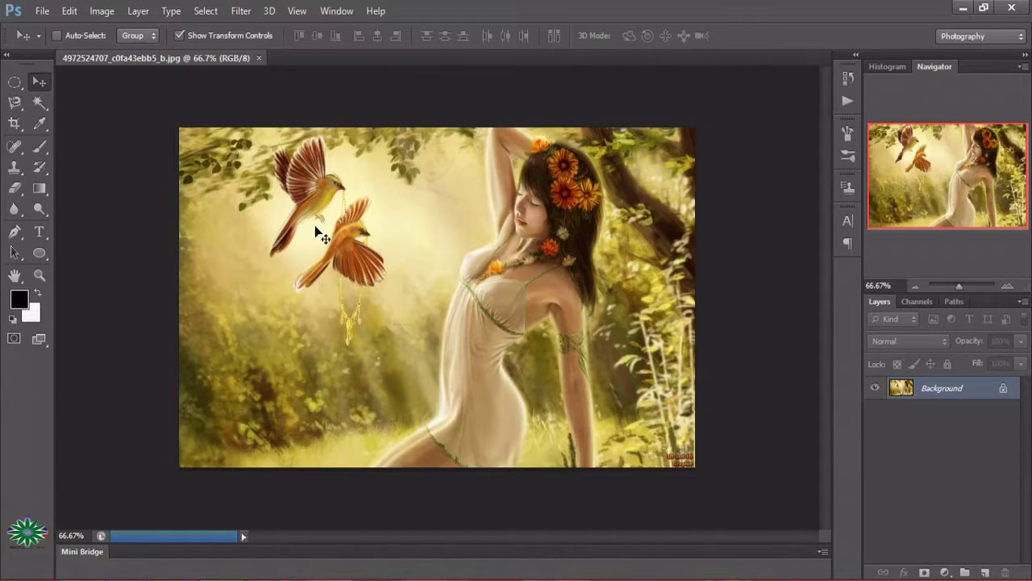
- Open the park photo female-2159193_960_720.jpg as a second document
{"action": "left_click", "coordinate": [42, 12]}
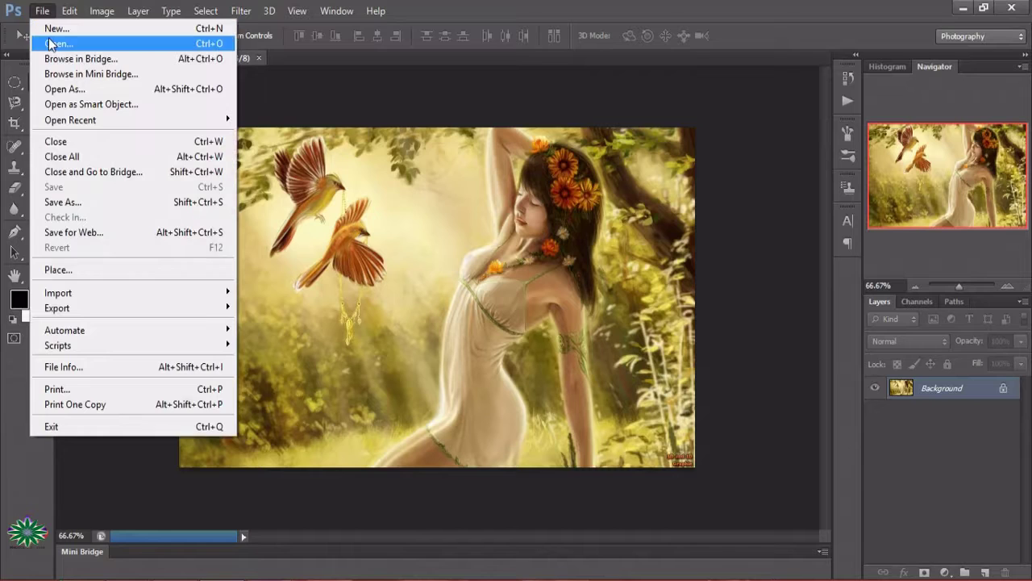
{"action": "left_click", "coordinate": [50, 42]}
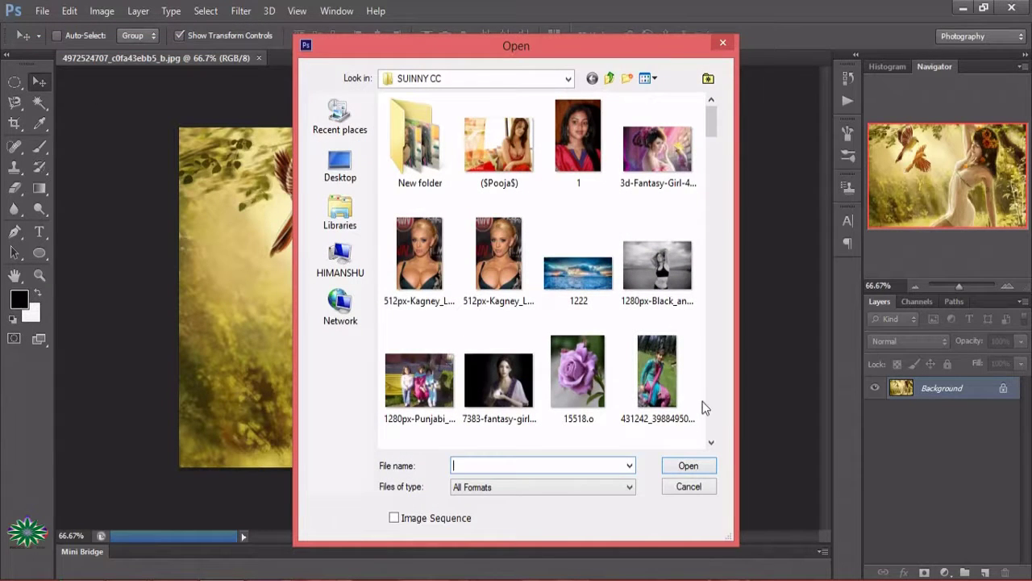
{"action": "left_click", "coordinate": [712, 443]}
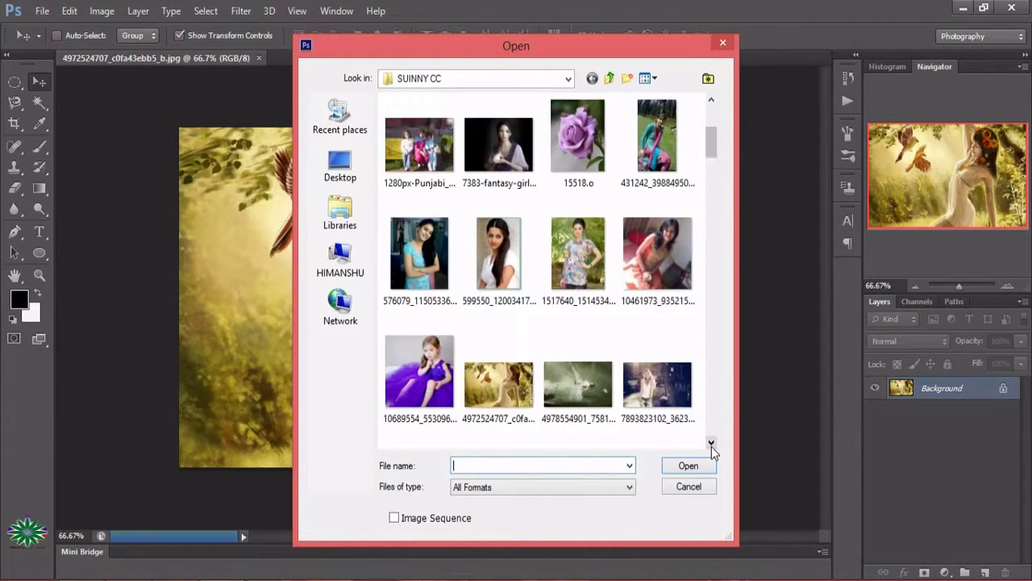
{"action": "left_click", "coordinate": [711, 444]}
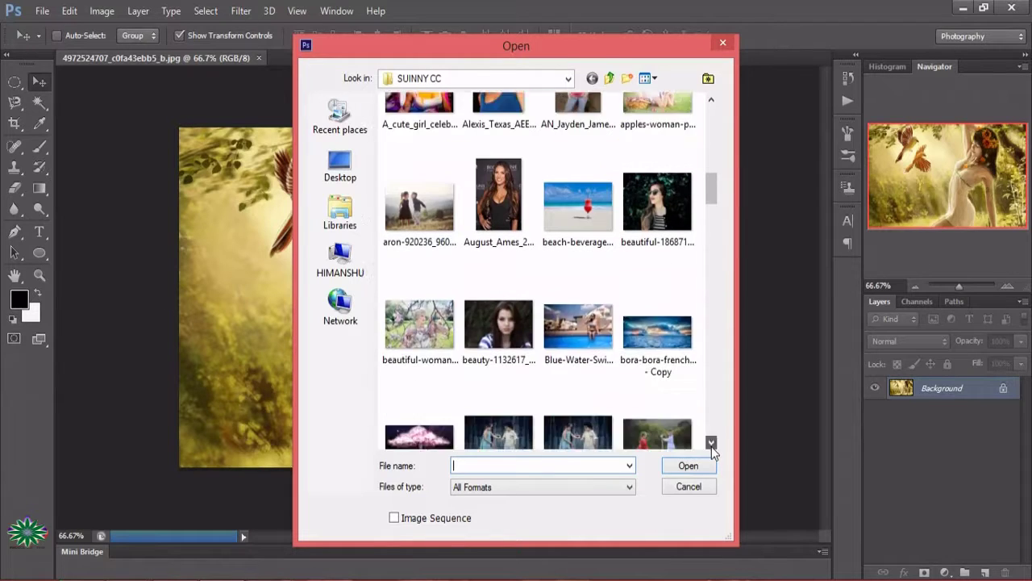
{"action": "left_click", "coordinate": [712, 444]}
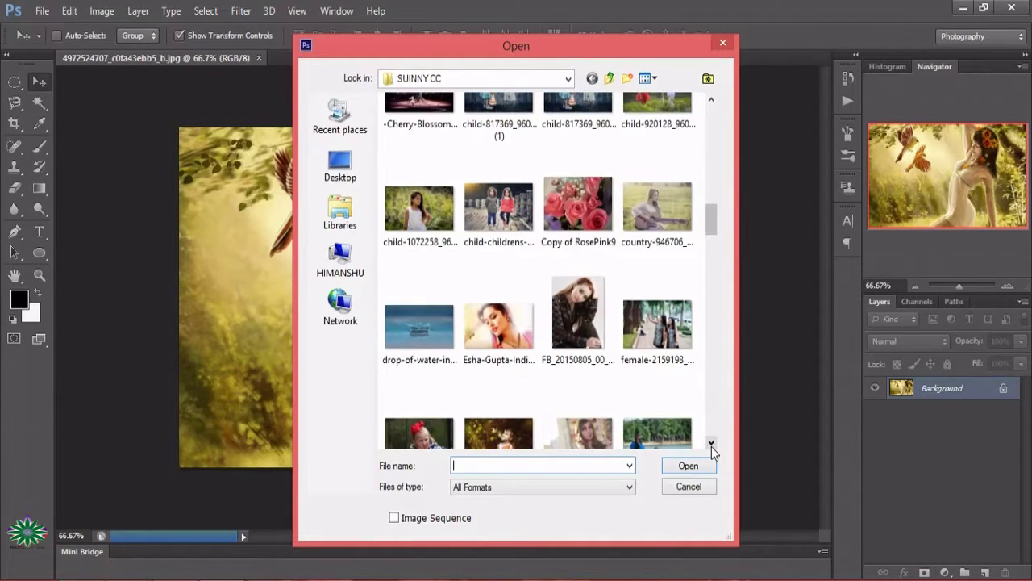
{"action": "double_click", "coordinate": [666, 329]}
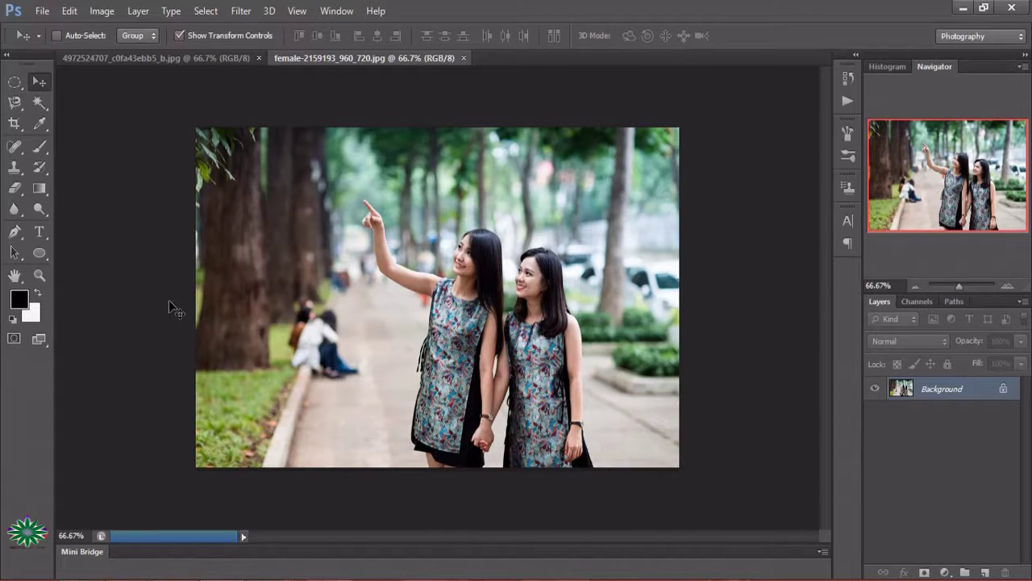
- Zoom the park photo to 100%
{"action": "key", "text": "z"}
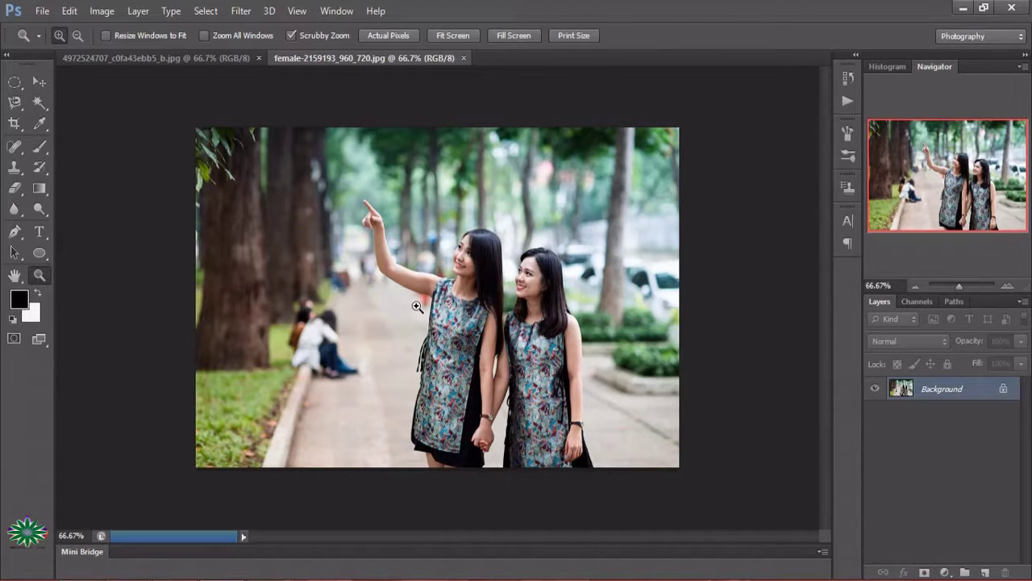
{"action": "left_click", "coordinate": [417, 307]}
{"action": "scroll", "coordinate": [428, 356], "scroll_direction": "up", "scroll_amount": 1}
{"action": "scroll", "coordinate": [429, 356], "scroll_direction": "up", "scroll_amount": 1}
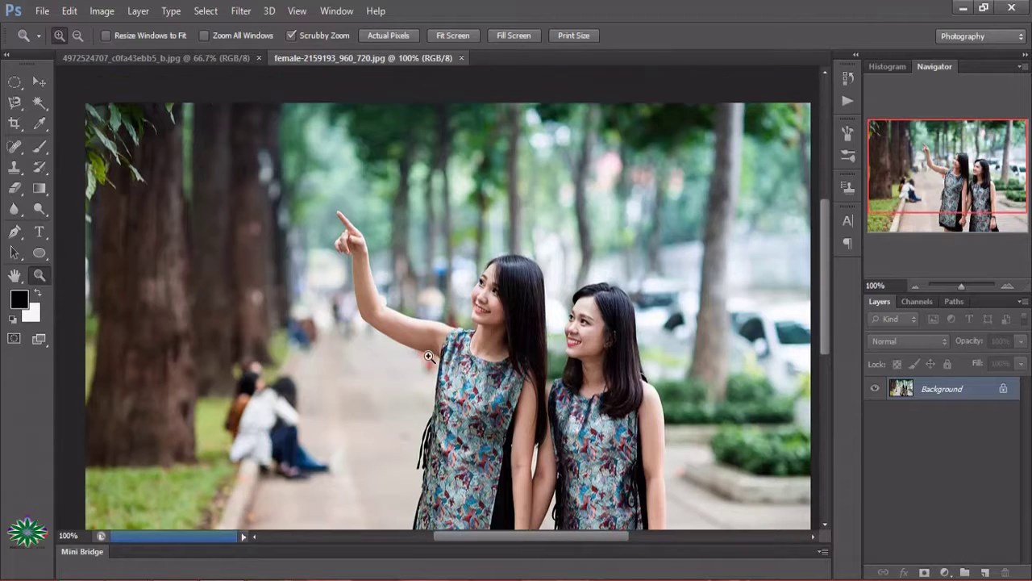
{"action": "scroll", "coordinate": [428, 356], "scroll_direction": "up", "scroll_amount": 1}
{"action": "scroll", "coordinate": [428, 355], "scroll_direction": "down", "scroll_amount": 1}
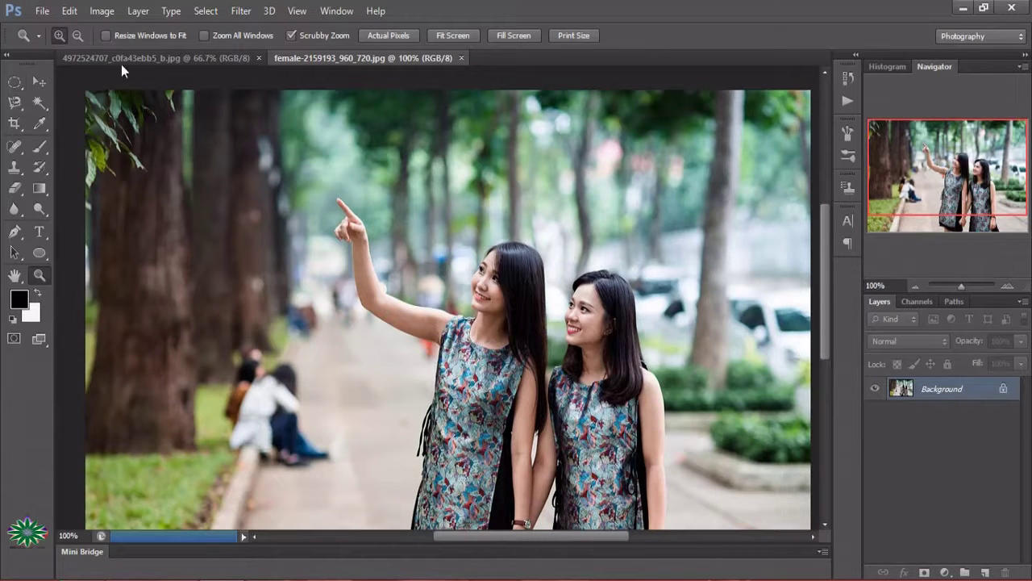
- Switch to the bird painting and zoom to 300% on the two orange birds
{"action": "left_click", "coordinate": [143, 64]}
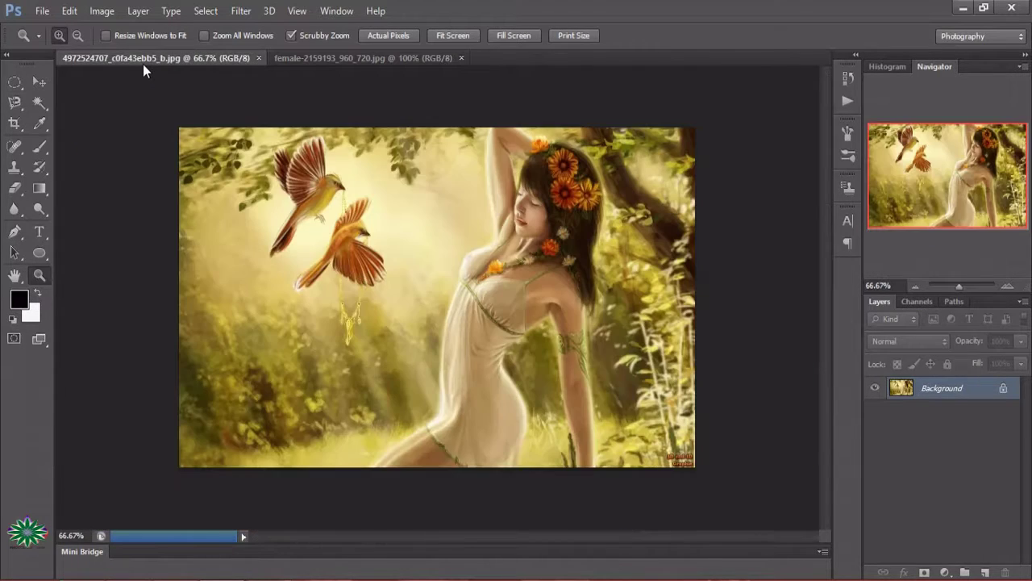
{"action": "left_click", "coordinate": [330, 235]}
{"action": "left_click", "coordinate": [330, 235]}
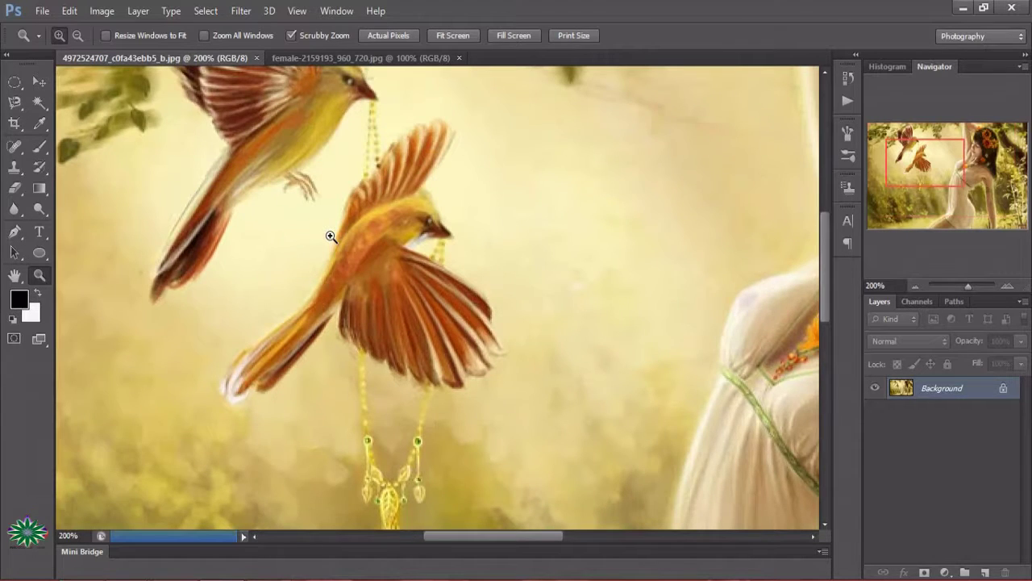
{"action": "scroll", "coordinate": [333, 236], "scroll_direction": "up", "scroll_amount": 2}
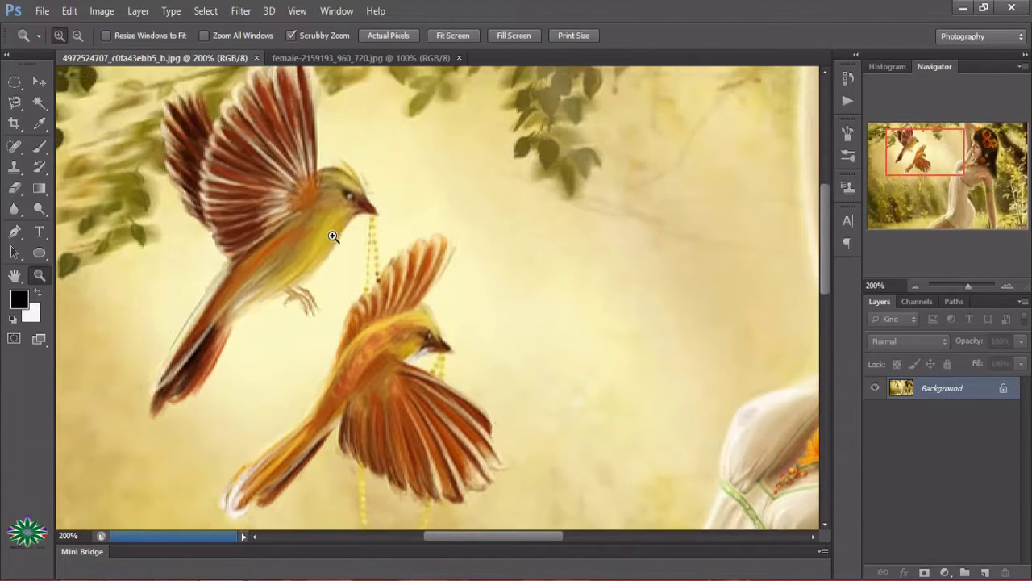
{"action": "scroll", "coordinate": [334, 236], "scroll_direction": "up", "scroll_amount": 1}
{"action": "left_click", "coordinate": [333, 237]}
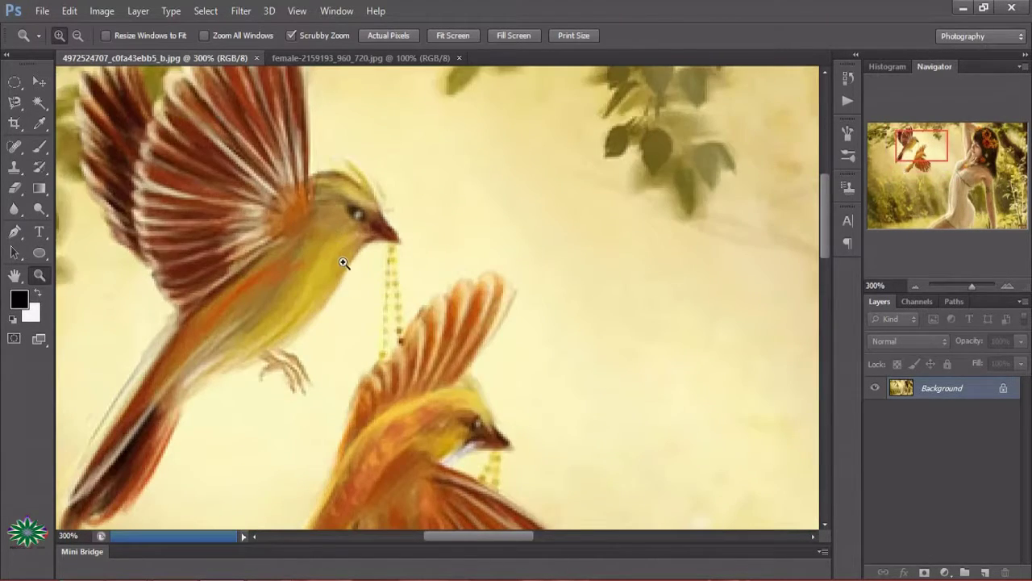
{"action": "scroll", "coordinate": [342, 262], "scroll_direction": "up", "scroll_amount": 2}
{"action": "scroll", "coordinate": [344, 262], "scroll_direction": "up", "scroll_amount": 1}
{"action": "scroll", "coordinate": [344, 262], "scroll_direction": "down", "scroll_amount": 1}
{"action": "scroll", "coordinate": [343, 264], "scroll_direction": "down", "scroll_amount": 2}
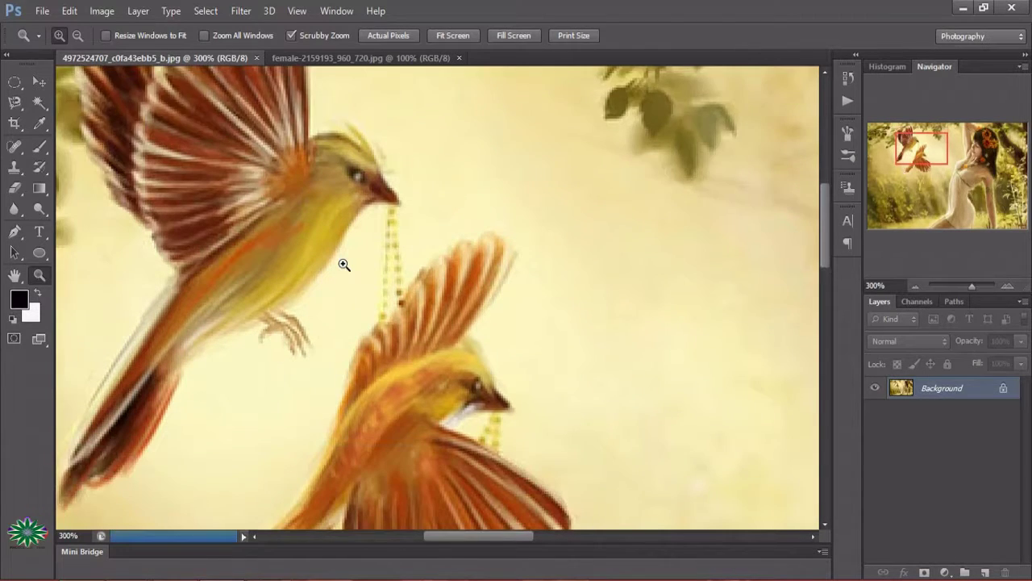
{"action": "scroll", "coordinate": [341, 265], "scroll_direction": "down", "scroll_amount": 1}
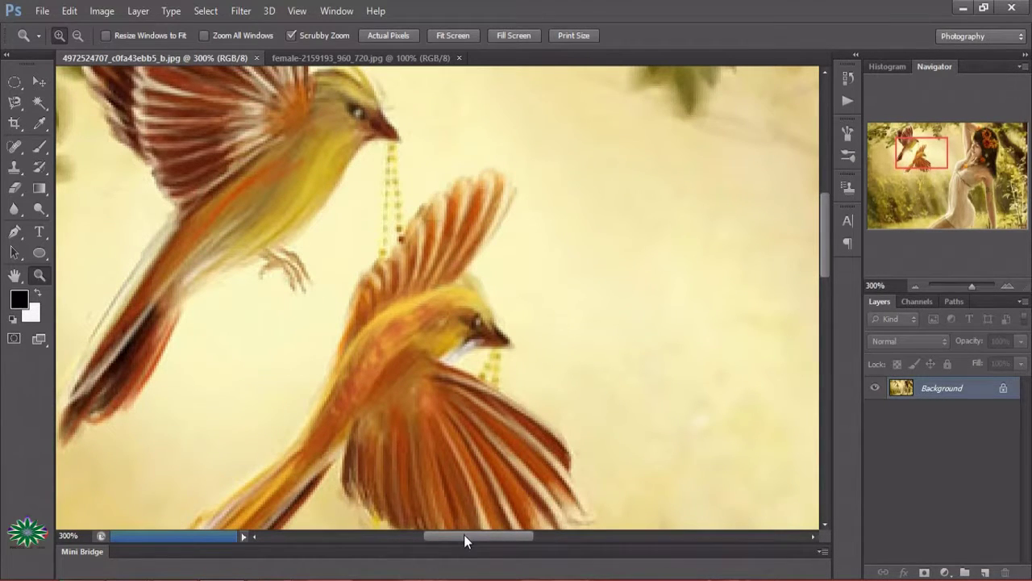
{"action": "left_click_drag", "start_coordinate": [464, 539], "coordinate": [426, 541]}
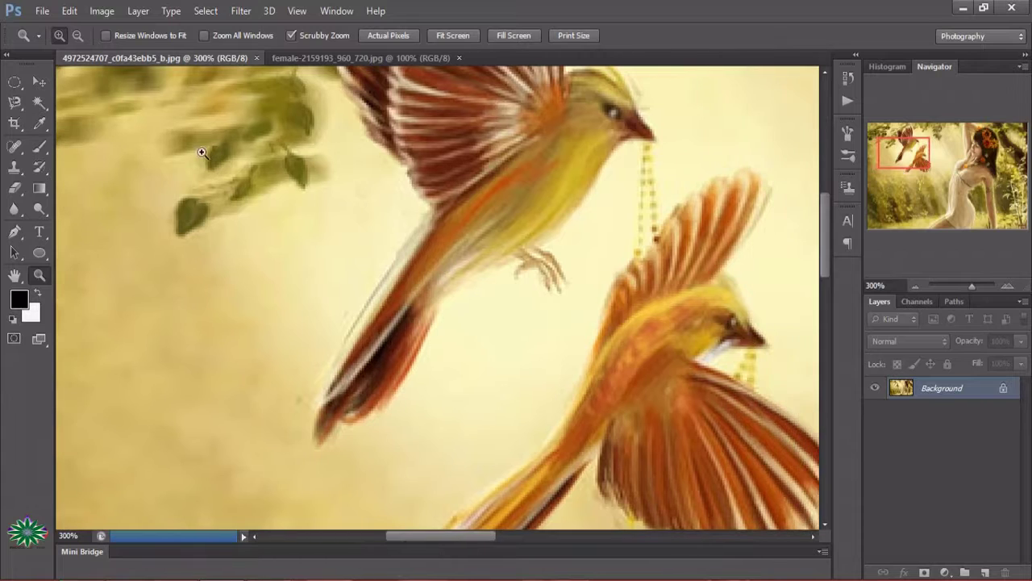
{"action": "left_click", "coordinate": [49, 85]}
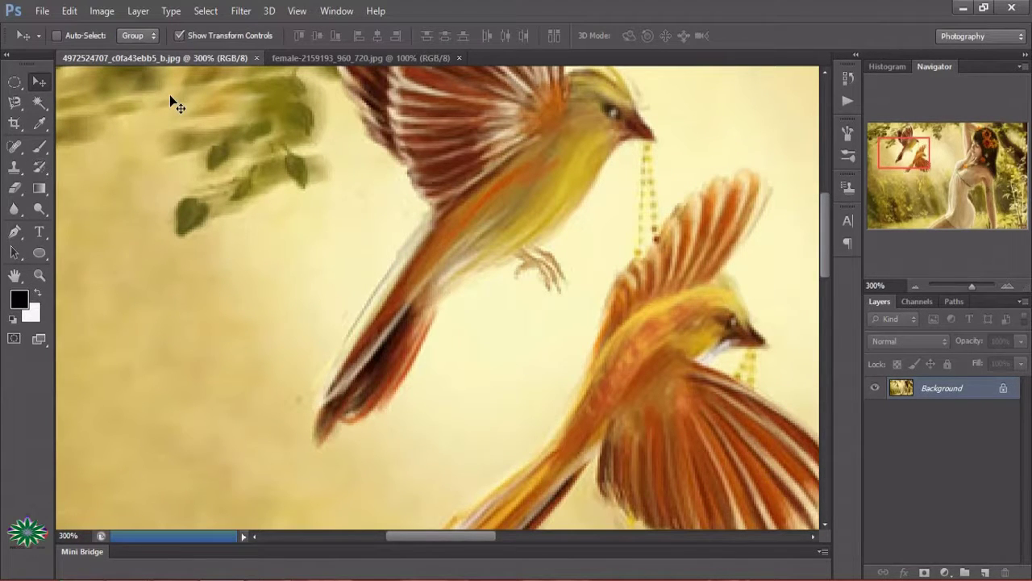
- With the Pen tool, trace the upper bird from wing tip along belly and feet to beak
{"action": "left_click", "coordinate": [15, 233]}
{"action": "left_click", "coordinate": [319, 443]}
{"action": "left_click", "coordinate": [425, 333]}
{"action": "left_click", "coordinate": [502, 264]}
{"action": "left_click", "coordinate": [566, 285]}
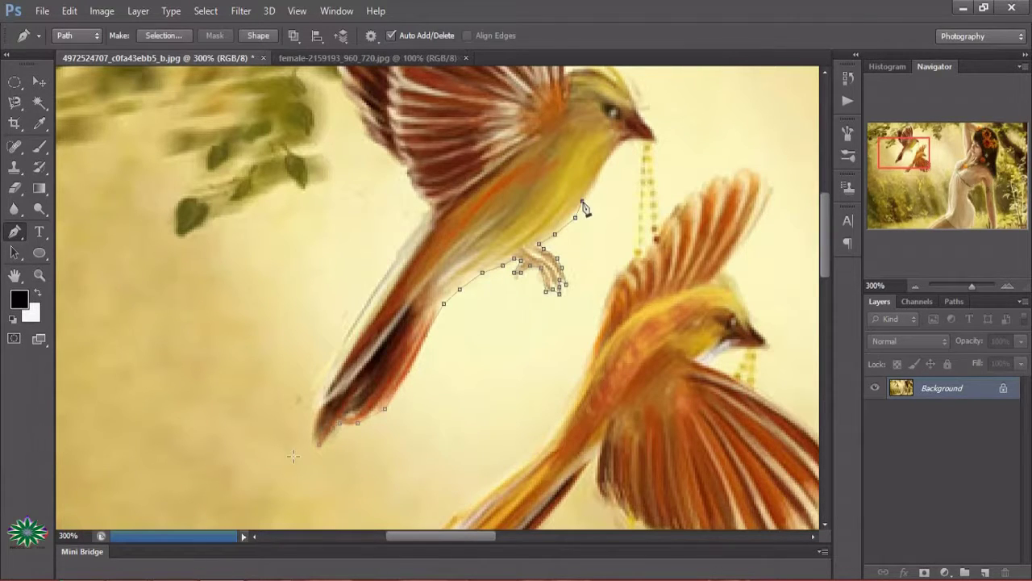
{"action": "left_click", "coordinate": [582, 200]}
{"action": "left_click", "coordinate": [593, 179]}
{"action": "left_click", "coordinate": [607, 155]}
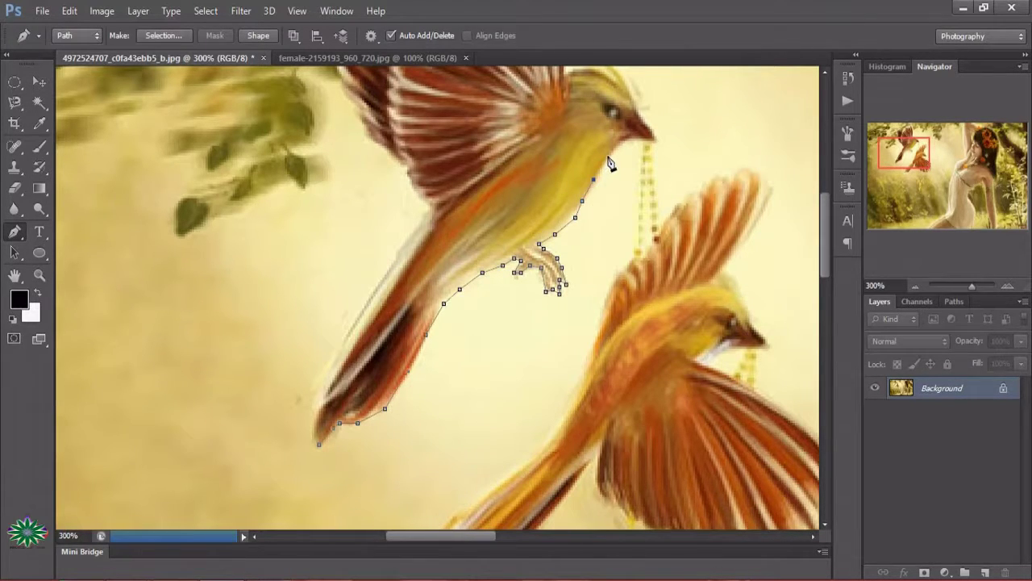
{"action": "left_click", "coordinate": [624, 143]}
{"action": "left_click", "coordinate": [641, 142]}
{"action": "left_click", "coordinate": [641, 171]}
- Continue the path down the chain and the lower bird's back toward its tail
{"action": "left_click_drag", "start_coordinate": [636, 227], "coordinate": [641, 233]}
{"action": "left_click", "coordinate": [634, 256]}
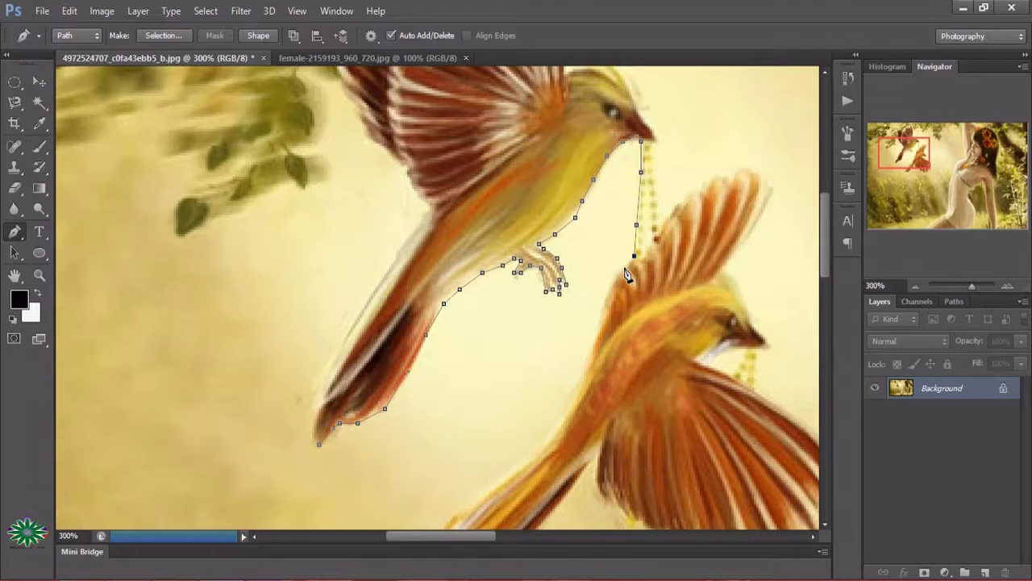
{"action": "left_click", "coordinate": [611, 286]}
{"action": "left_click", "coordinate": [603, 308]}
{"action": "left_click", "coordinate": [570, 399]}
{"action": "left_click", "coordinate": [559, 423]}
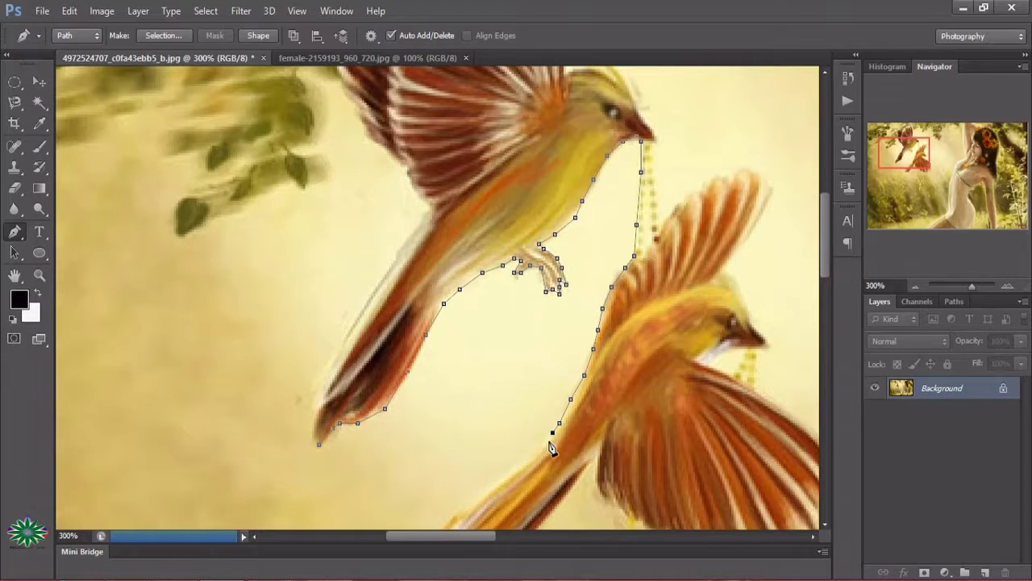
{"action": "left_click", "coordinate": [548, 442]}
- Add pen anchors around the lower bird's tail edge and tip
{"action": "left_click", "coordinate": [517, 476]}
{"action": "left_click", "coordinate": [469, 503]}
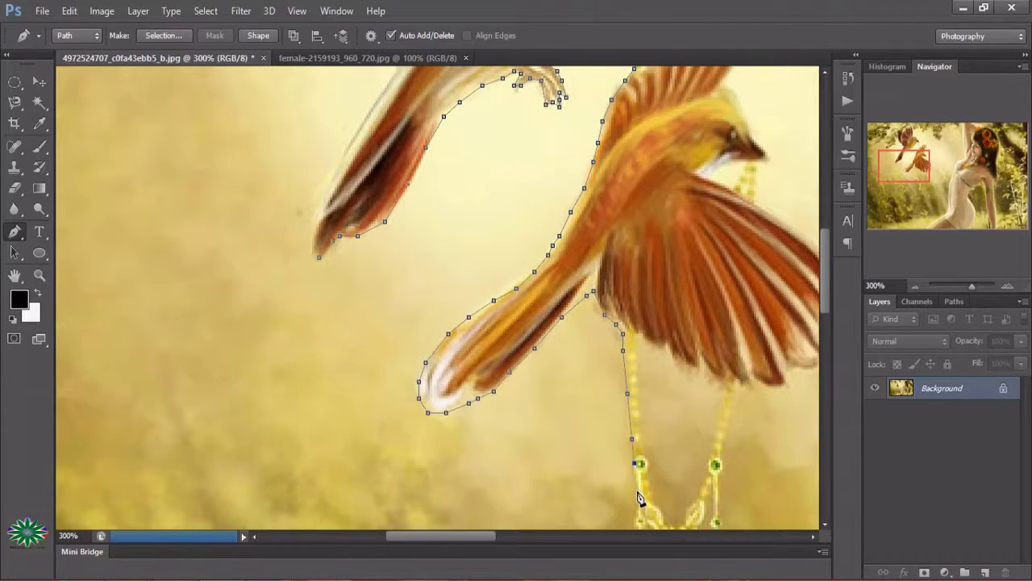
{"action": "left_click", "coordinate": [636, 490]}
{"action": "left_click_drag", "start_coordinate": [823, 278], "coordinate": [824, 312]}
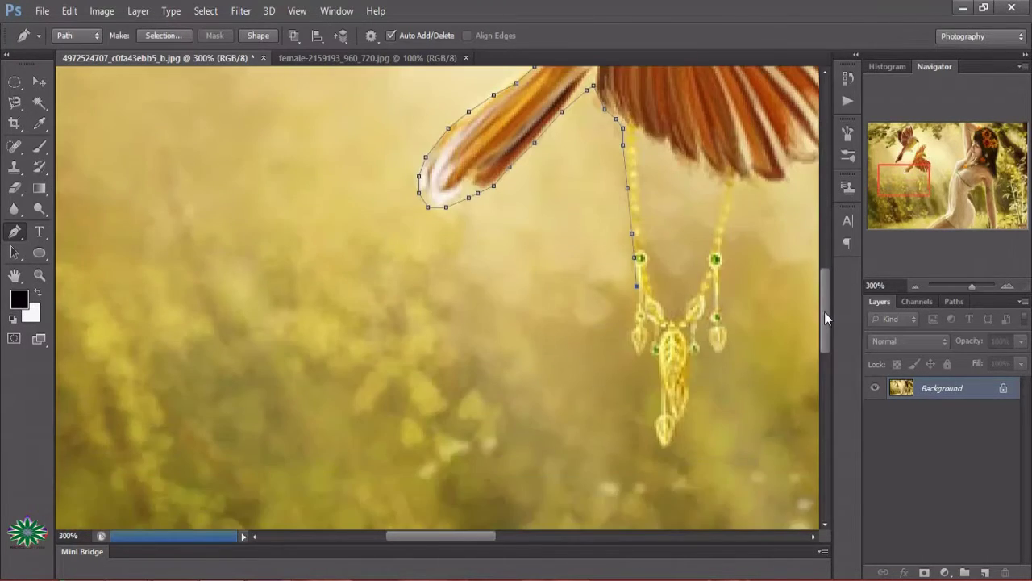
- Trace down the necklace's left edge and around the central leaf pendant
{"action": "left_click", "coordinate": [636, 303]}
{"action": "left_click", "coordinate": [635, 321]}
{"action": "left_click", "coordinate": [631, 333]}
{"action": "left_click", "coordinate": [640, 356]}
{"action": "left_click", "coordinate": [659, 376]}
{"action": "left_click", "coordinate": [661, 393]}
{"action": "left_click", "coordinate": [662, 411]}
{"action": "left_click_drag", "start_coordinate": [660, 446], "coordinate": [677, 432]}
{"action": "left_click_drag", "start_coordinate": [684, 412], "coordinate": [690, 394]}
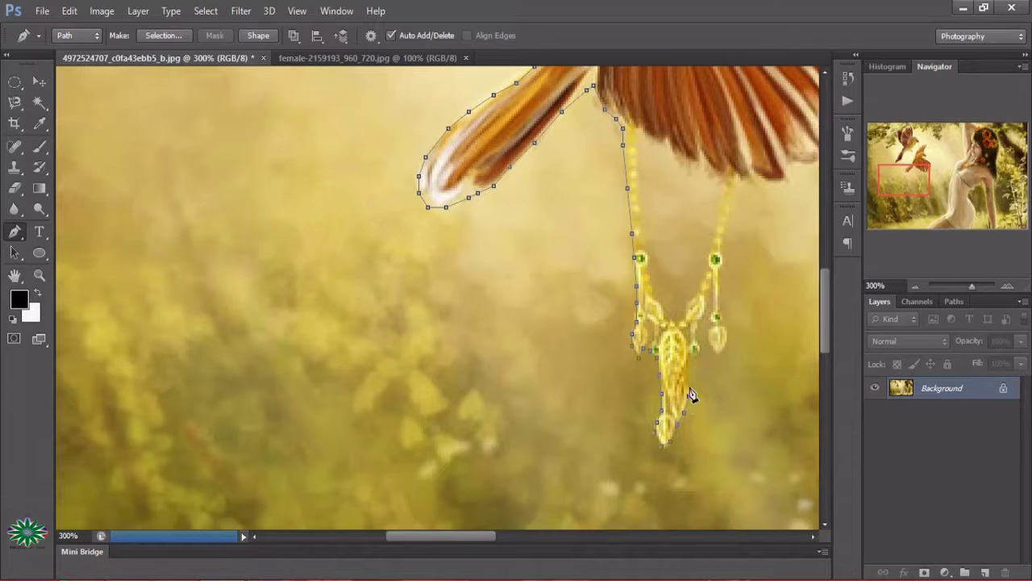
{"action": "left_click", "coordinate": [694, 352]}
- Continue the path up the right pendant and chain, then along the wing's feather edge
{"action": "left_click", "coordinate": [718, 321]}
{"action": "left_click", "coordinate": [719, 291]}
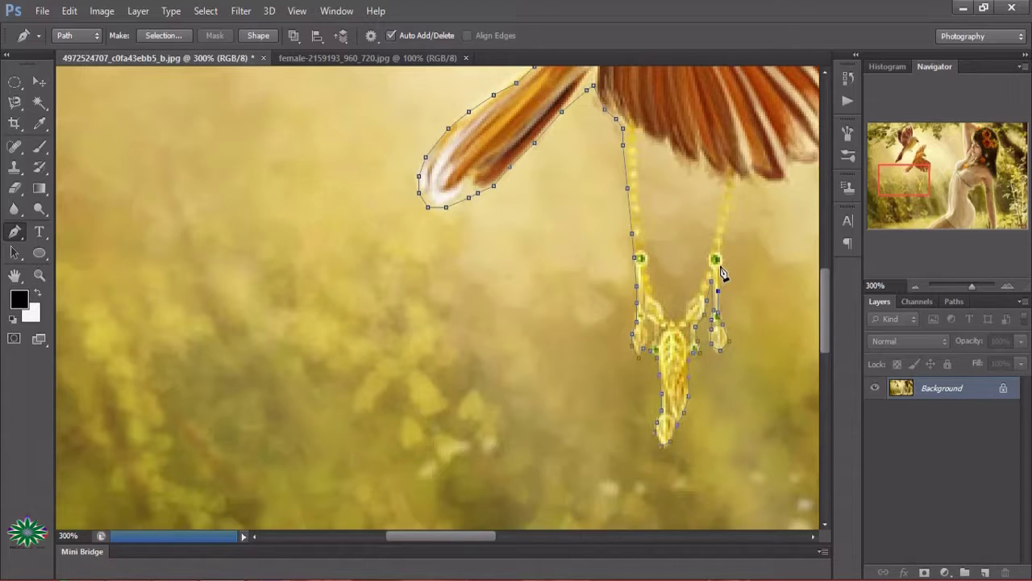
{"action": "left_click", "coordinate": [723, 236]}
{"action": "left_click", "coordinate": [729, 216]}
{"action": "left_click", "coordinate": [740, 184]}
{"action": "left_click", "coordinate": [761, 183]}
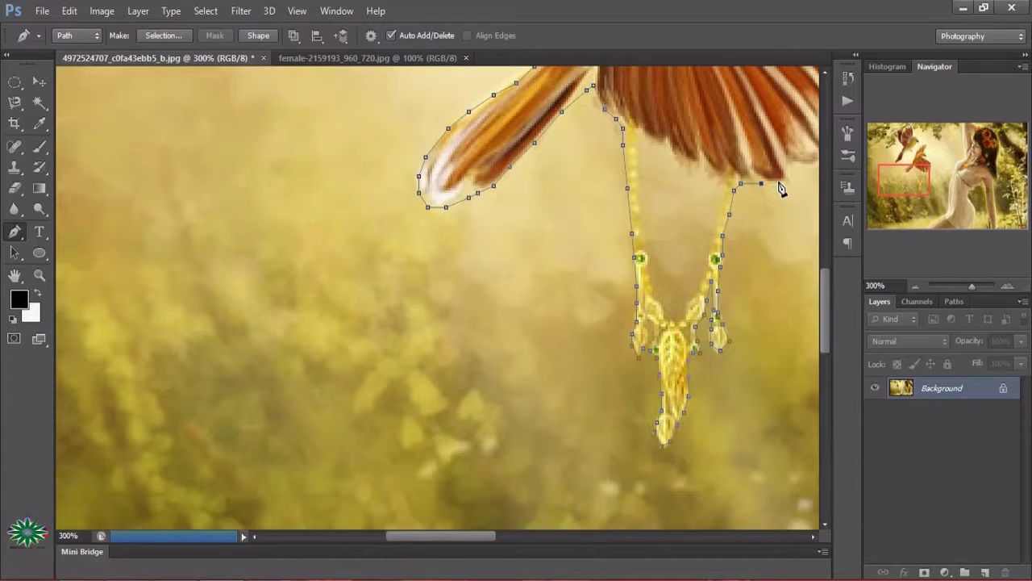
{"action": "left_click", "coordinate": [780, 181]}
{"action": "left_click", "coordinate": [795, 163]}
{"action": "left_click", "coordinate": [811, 164]}
{"action": "left_click_drag", "start_coordinate": [477, 536], "coordinate": [528, 535]}
{"action": "left_click_drag", "start_coordinate": [820, 300], "coordinate": [824, 283]}
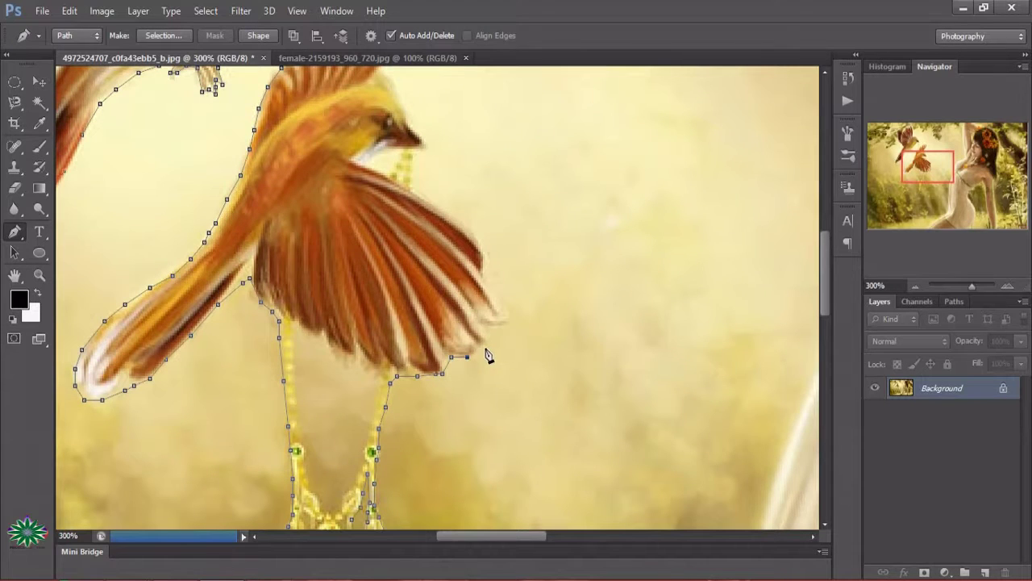
- Trace the wing's outer edge up to a point above the bird's beak
{"action": "left_click", "coordinate": [484, 348]}
{"action": "left_click", "coordinate": [504, 322]}
{"action": "left_click", "coordinate": [506, 309]}
{"action": "left_click", "coordinate": [481, 261]}
{"action": "left_click", "coordinate": [474, 240]}
{"action": "left_click", "coordinate": [428, 198]}
{"action": "left_click", "coordinate": [413, 191]}
{"action": "left_click", "coordinate": [413, 151]}
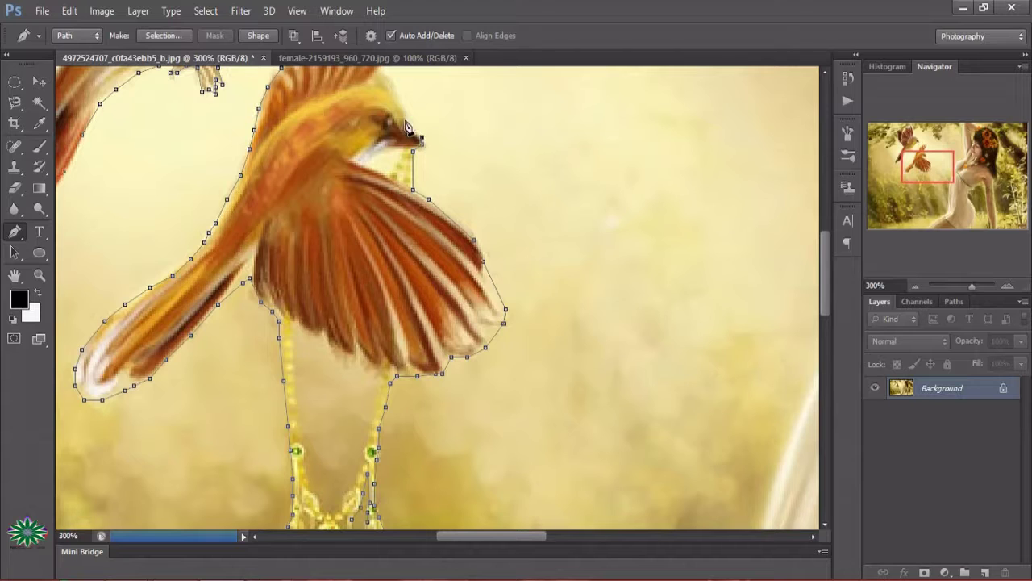
{"action": "left_click", "coordinate": [406, 114]}
{"action": "scroll", "coordinate": [814, 260], "scroll_direction": "up", "scroll_amount": 5}
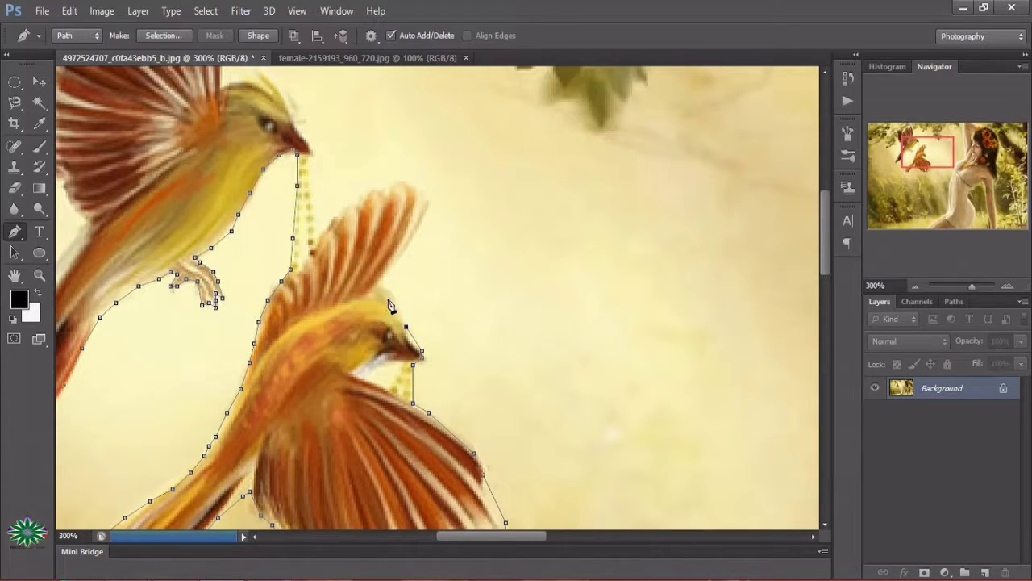
- Outline the lower bird's head and around the upper wing edge and tip
{"action": "left_click", "coordinate": [391, 295]}
{"action": "left_click", "coordinate": [380, 281]}
{"action": "left_click", "coordinate": [406, 246]}
{"action": "left_click", "coordinate": [426, 205]}
{"action": "left_click", "coordinate": [421, 192]}
{"action": "left_click", "coordinate": [395, 184]}
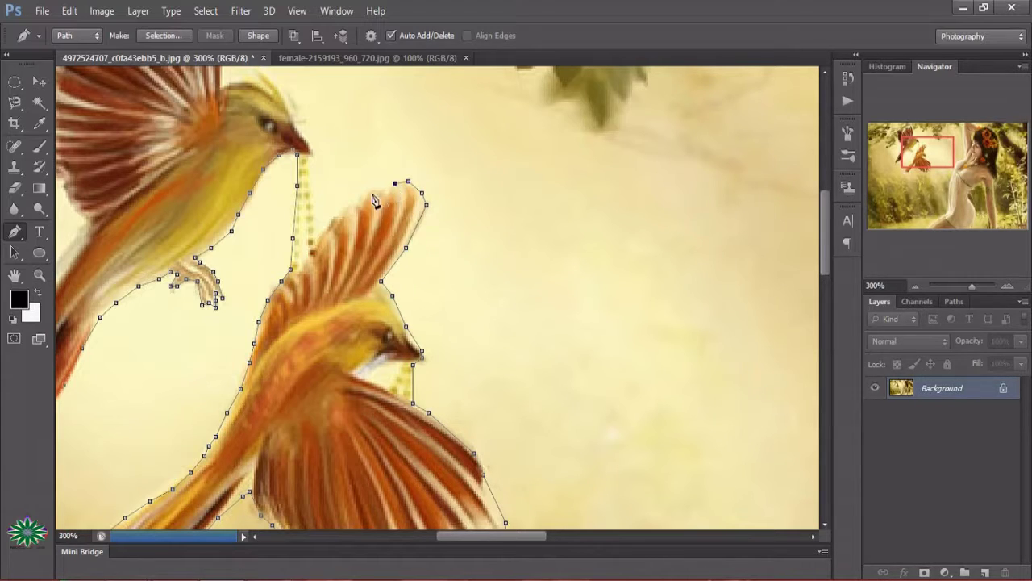
{"action": "left_click", "coordinate": [370, 195]}
{"action": "left_click", "coordinate": [335, 214]}
{"action": "left_click", "coordinate": [315, 242]}
- Extend the path along the beak strand to the upper bird's beak tip
{"action": "left_click", "coordinate": [313, 193]}
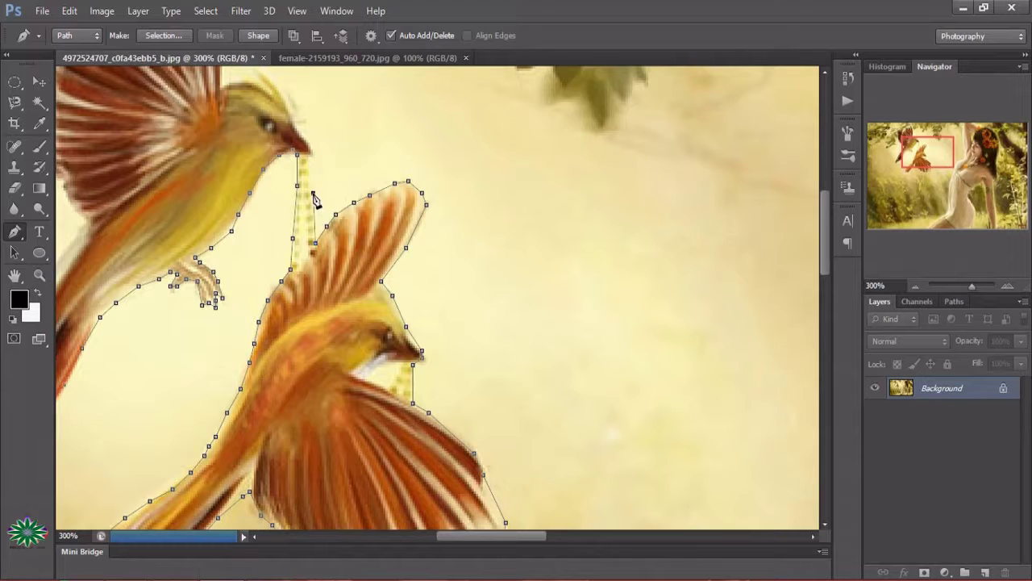
{"action": "left_click", "coordinate": [311, 155]}
{"action": "left_click", "coordinate": [307, 140]}
{"action": "left_click", "coordinate": [295, 124]}
{"action": "left_click", "coordinate": [290, 93]}
{"action": "left_click_drag", "start_coordinate": [822, 245], "coordinate": [818, 213]}
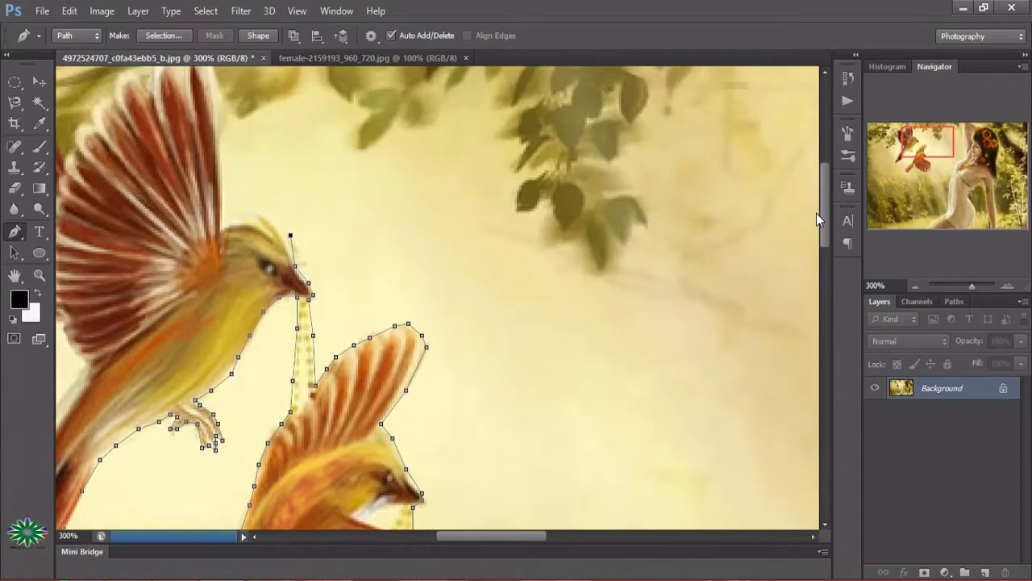
- Trace the Pen outline over the upper bird's head and up its wing to the tip
{"action": "left_click", "coordinate": [276, 239]}
{"action": "left_click", "coordinate": [254, 219]}
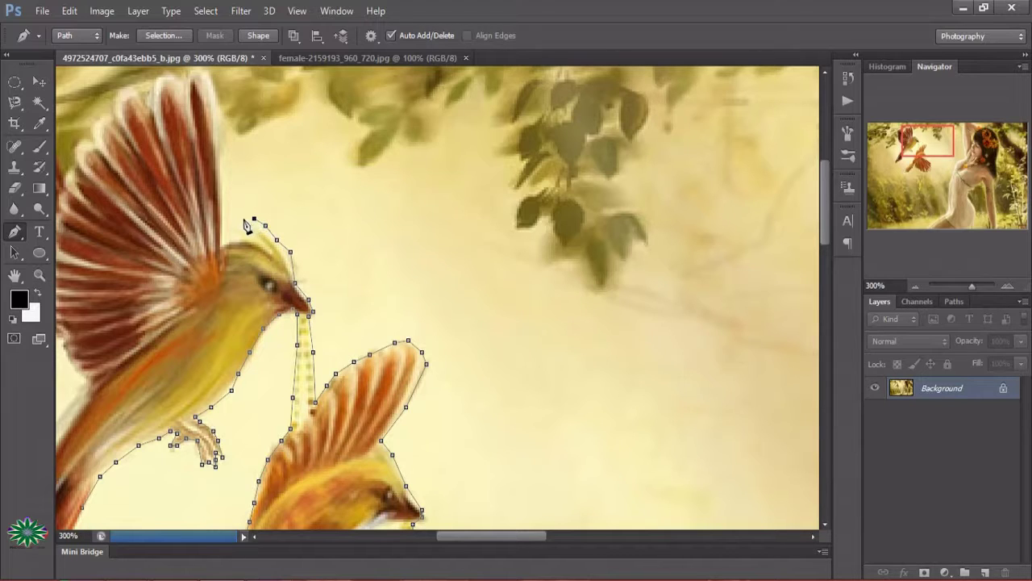
{"action": "left_click", "coordinate": [233, 231]}
{"action": "left_click", "coordinate": [225, 171]}
{"action": "left_click", "coordinate": [220, 100]}
{"action": "left_click", "coordinate": [210, 73]}
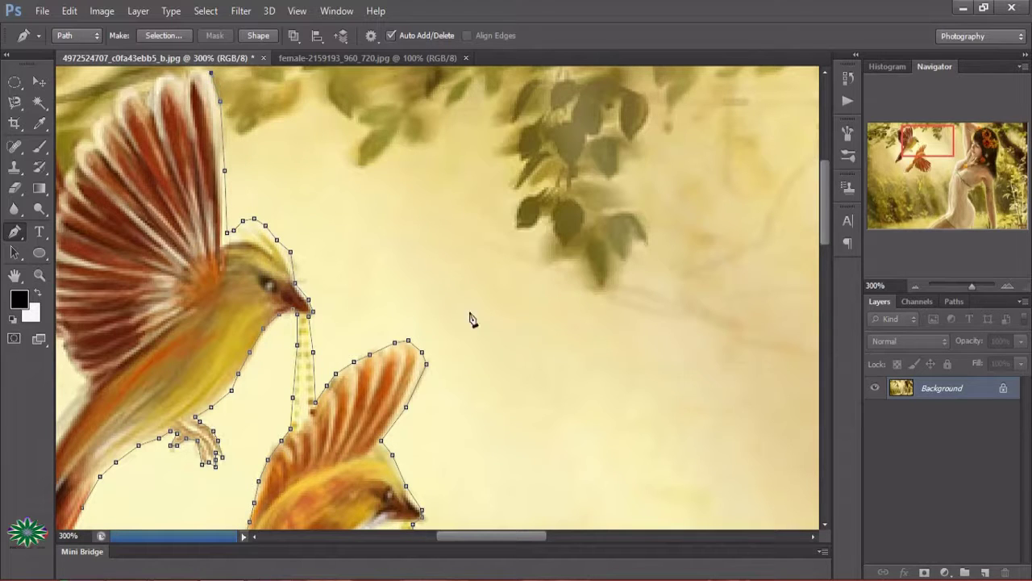
{"action": "left_click_drag", "start_coordinate": [822, 239], "coordinate": [821, 228]}
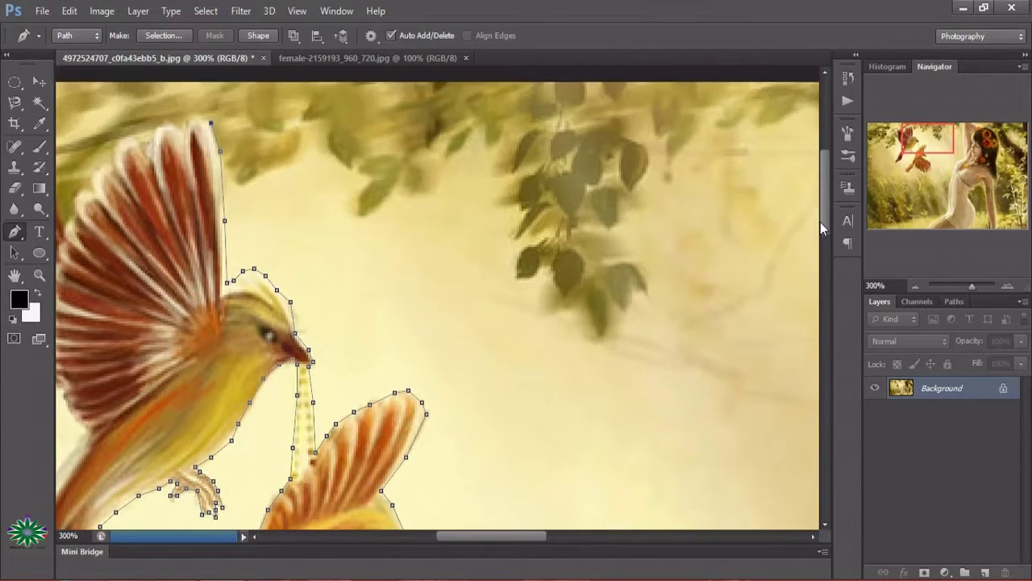
- Continue the outline around the wing tip and down the wing's upper-left edge
{"action": "left_click", "coordinate": [186, 126]}
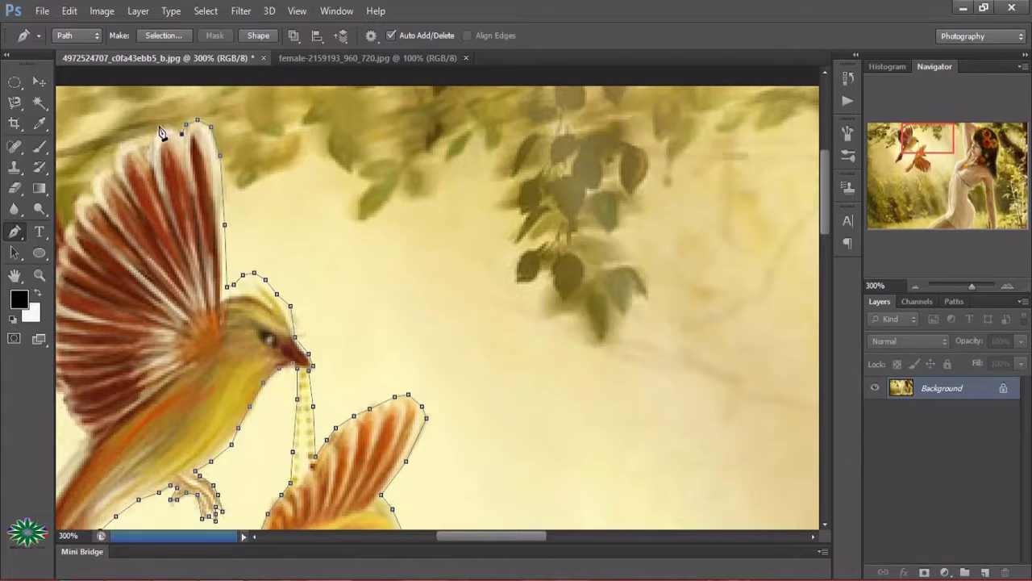
{"action": "left_click", "coordinate": [160, 126]}
{"action": "left_click", "coordinate": [151, 144]}
{"action": "left_click", "coordinate": [139, 142]}
{"action": "left_click", "coordinate": [111, 160]}
{"action": "left_click", "coordinate": [102, 172]}
{"action": "left_click", "coordinate": [81, 191]}
{"action": "left_click_drag", "start_coordinate": [491, 537], "coordinate": [441, 555]}
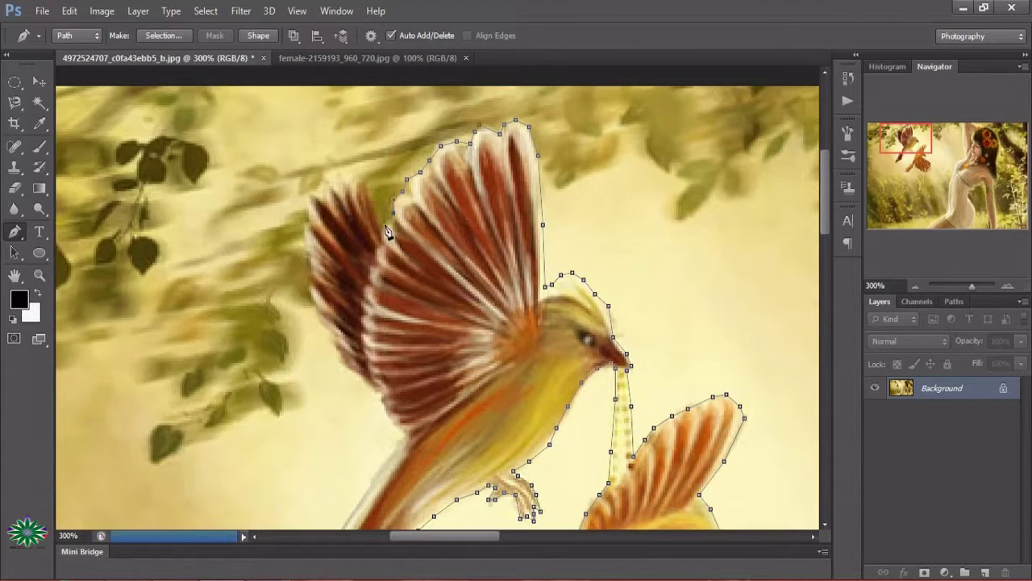
- Trace the dark back wing's upper, left and lower edges toward the tail
{"action": "left_click", "coordinate": [351, 179]}
{"action": "left_click", "coordinate": [328, 179]}
{"action": "left_click", "coordinate": [308, 196]}
{"action": "left_click", "coordinate": [305, 237]}
{"action": "left_click", "coordinate": [309, 274]}
{"action": "left_click", "coordinate": [310, 296]}
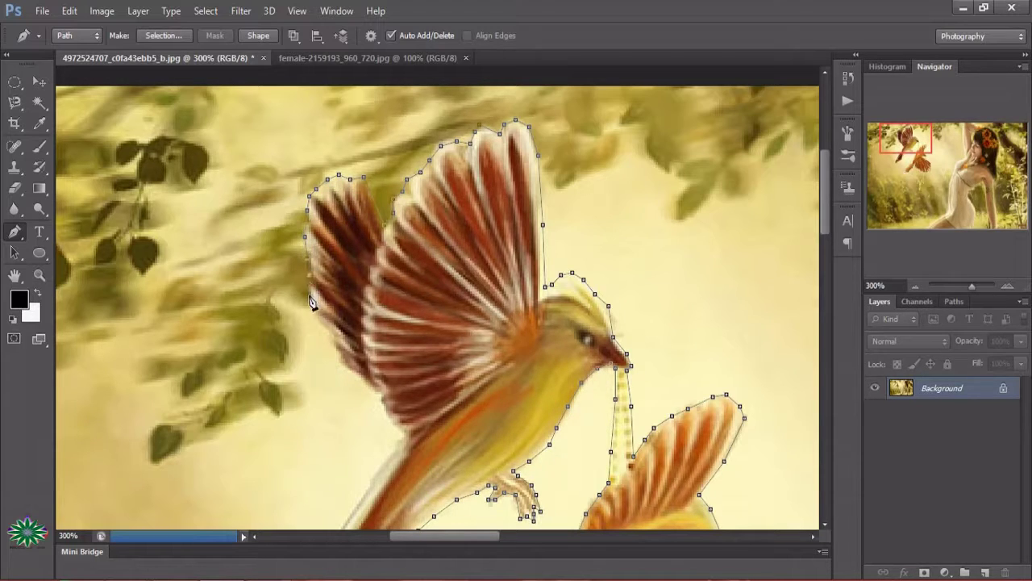
{"action": "left_click", "coordinate": [319, 317]}
{"action": "left_click", "coordinate": [330, 349]}
{"action": "left_click", "coordinate": [343, 368]}
{"action": "left_click", "coordinate": [364, 384]}
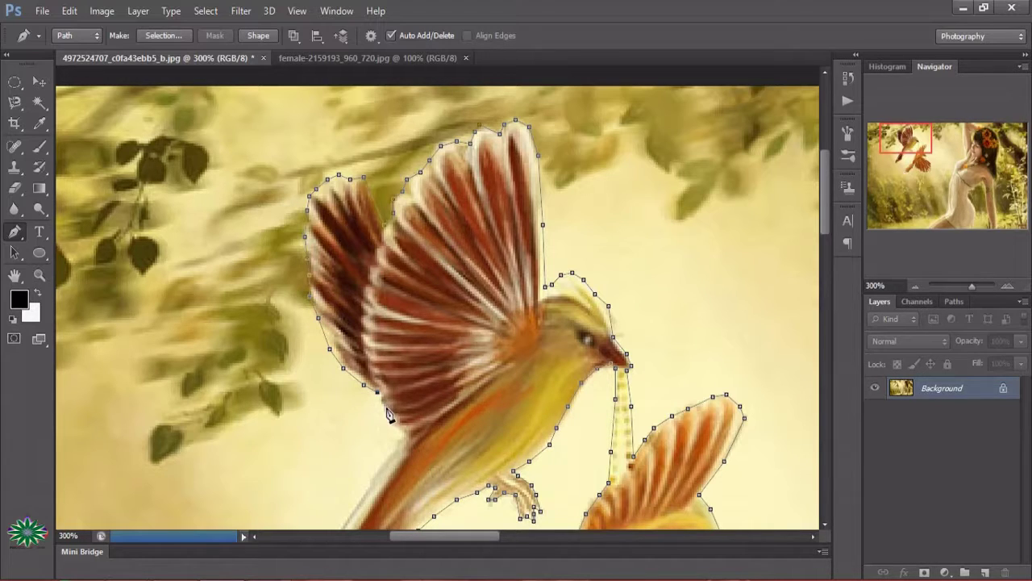
{"action": "left_click", "coordinate": [388, 409]}
{"action": "left_click", "coordinate": [399, 444]}
{"action": "left_click_drag", "start_coordinate": [824, 212], "coordinate": [823, 245]}
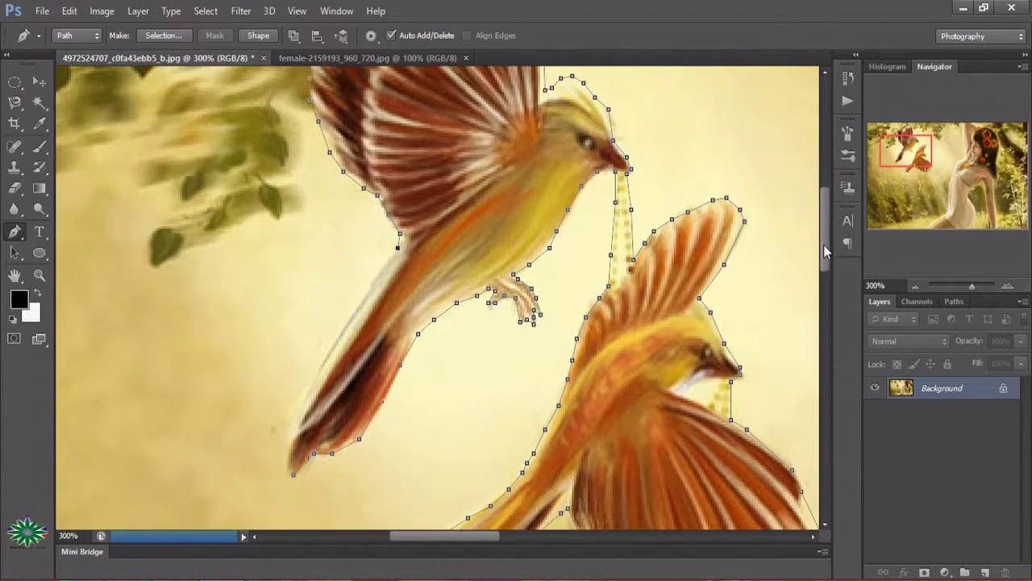
- Trace down the tail to its tip and close the upper bird's outline
{"action": "left_click", "coordinate": [380, 276]}
{"action": "left_click", "coordinate": [359, 304]}
{"action": "left_click", "coordinate": [331, 335]}
{"action": "left_click", "coordinate": [316, 367]}
{"action": "left_click", "coordinate": [300, 405]}
{"action": "left_click", "coordinate": [296, 422]}
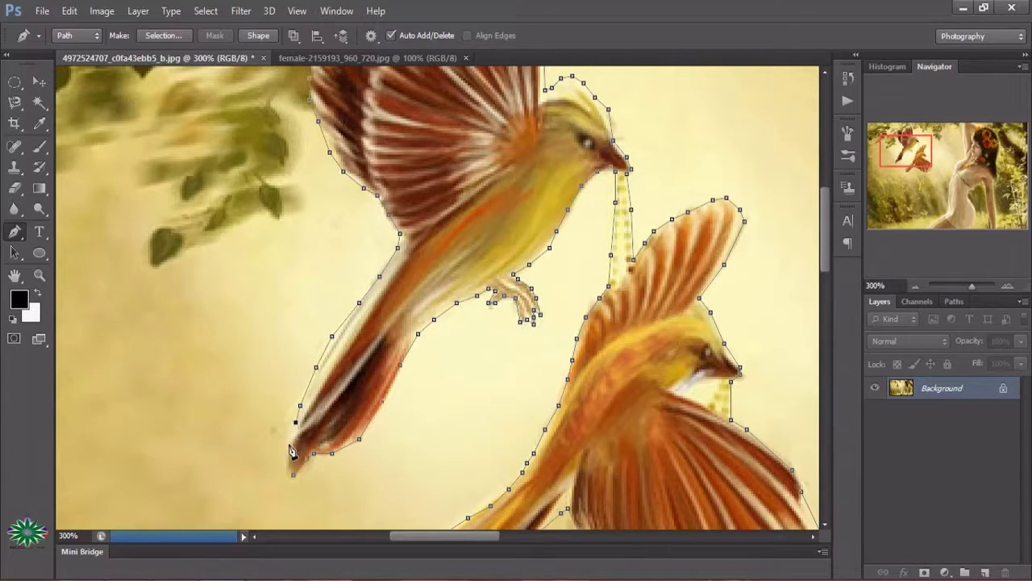
{"action": "left_click", "coordinate": [289, 447]}
{"action": "left_click", "coordinate": [287, 467]}
{"action": "left_click", "coordinate": [295, 476]}
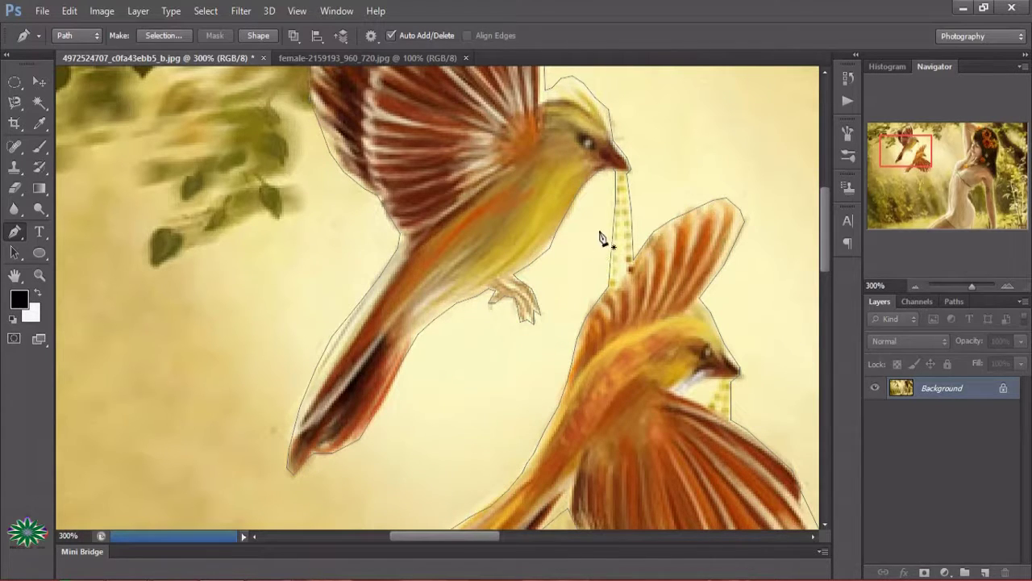
- Add outline anchor points around the lower bird's beak
{"action": "left_click_drag", "start_coordinate": [822, 242], "coordinate": [817, 266]}
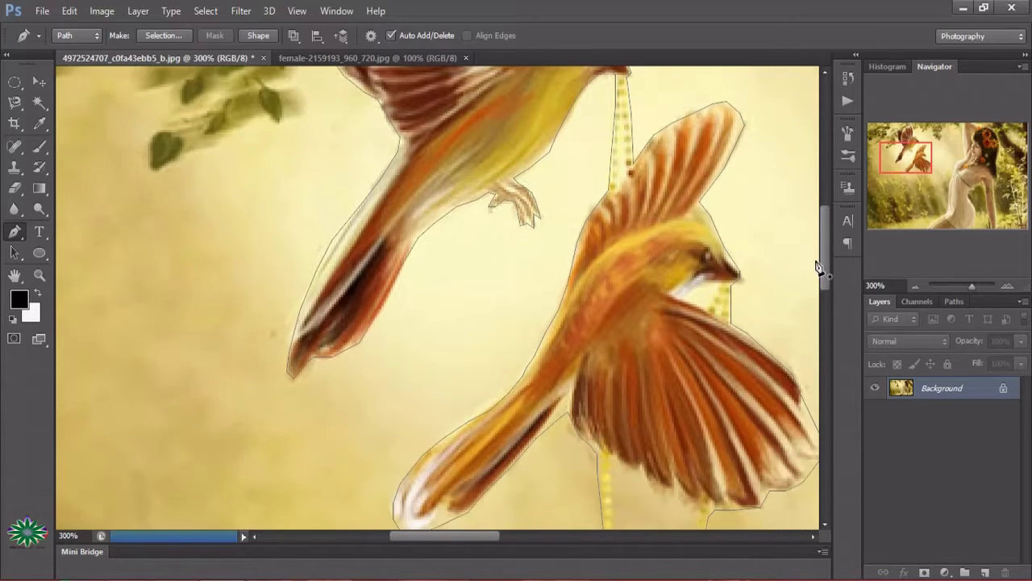
{"action": "left_click", "coordinate": [687, 297]}
{"action": "left_click_drag", "start_coordinate": [712, 294], "coordinate": [703, 304]}
{"action": "left_click", "coordinate": [697, 284]}
{"action": "left_click_drag", "start_coordinate": [821, 234], "coordinate": [823, 261]}
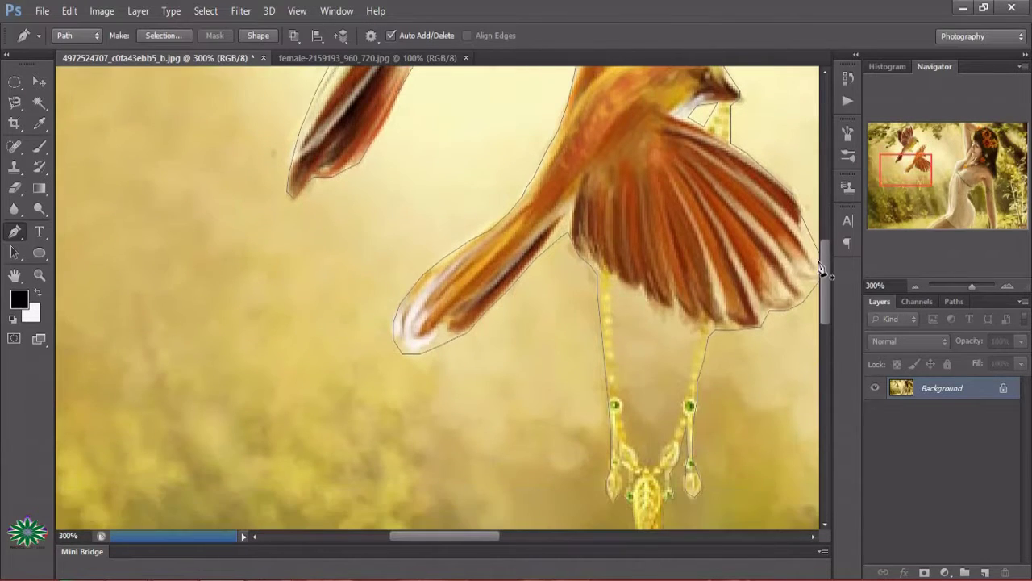
- Start a new path along the lower wing edge and down the necklace's right strand to the pendant
{"action": "left_click", "coordinate": [613, 278]}
{"action": "left_click", "coordinate": [644, 294]}
{"action": "left_click", "coordinate": [658, 311]}
{"action": "left_click", "coordinate": [683, 330]}
{"action": "left_click", "coordinate": [690, 353]}
{"action": "left_click", "coordinate": [688, 377]}
{"action": "left_click", "coordinate": [684, 402]}
{"action": "left_click", "coordinate": [670, 435]}
{"action": "left_click", "coordinate": [663, 448]}
- Trace up the necklace's left side and close the wing-and-necklace path
{"action": "left_click", "coordinate": [627, 432]}
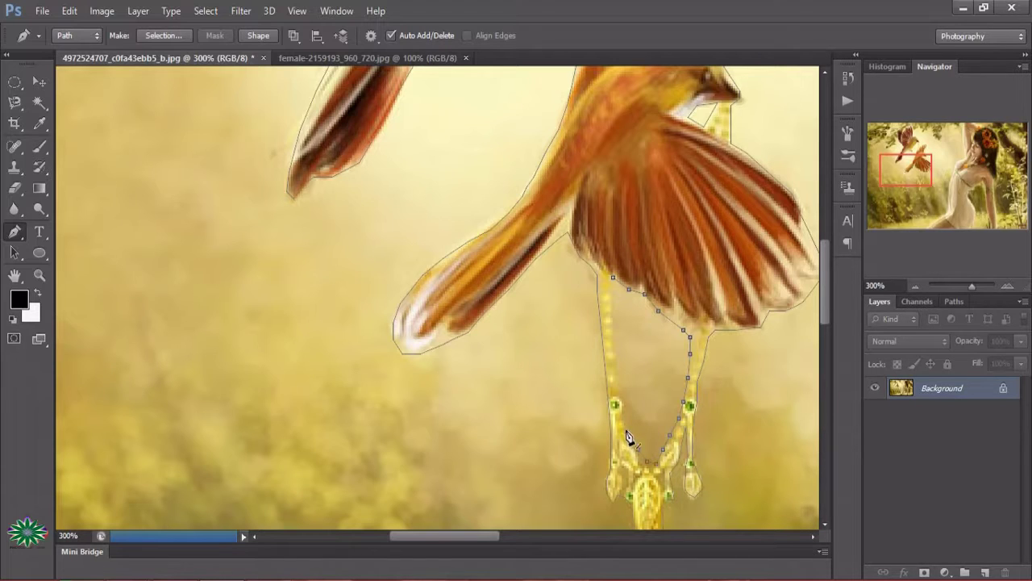
{"action": "left_click", "coordinate": [621, 390]}
{"action": "left_click", "coordinate": [614, 355]}
{"action": "left_click", "coordinate": [613, 323]}
{"action": "left_click", "coordinate": [612, 288]}
{"action": "left_click", "coordinate": [613, 284]}
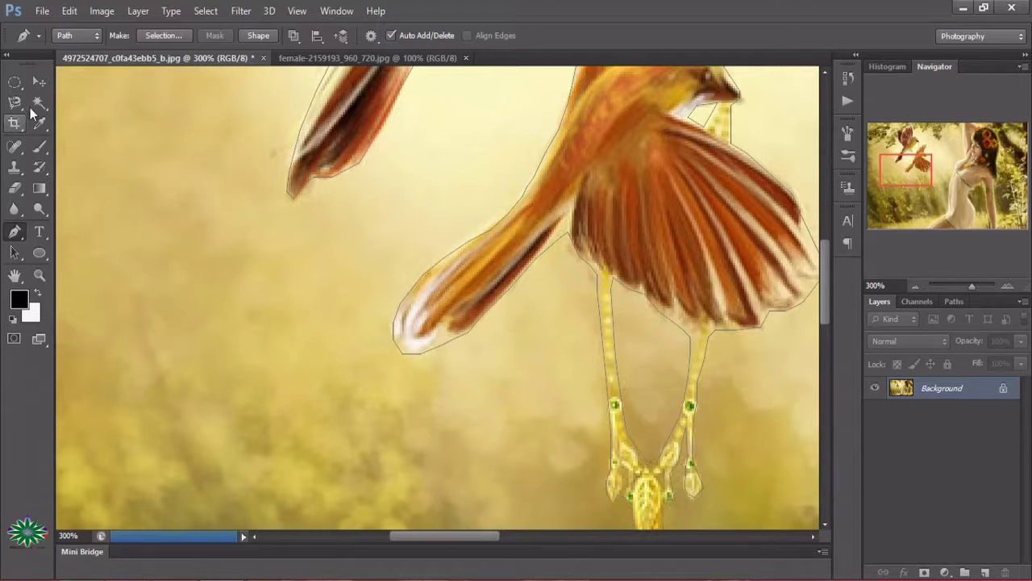
- Zoom out to 100% and convert the traced bird path into a selection with Ctrl+Enter
{"action": "left_click", "coordinate": [40, 274]}
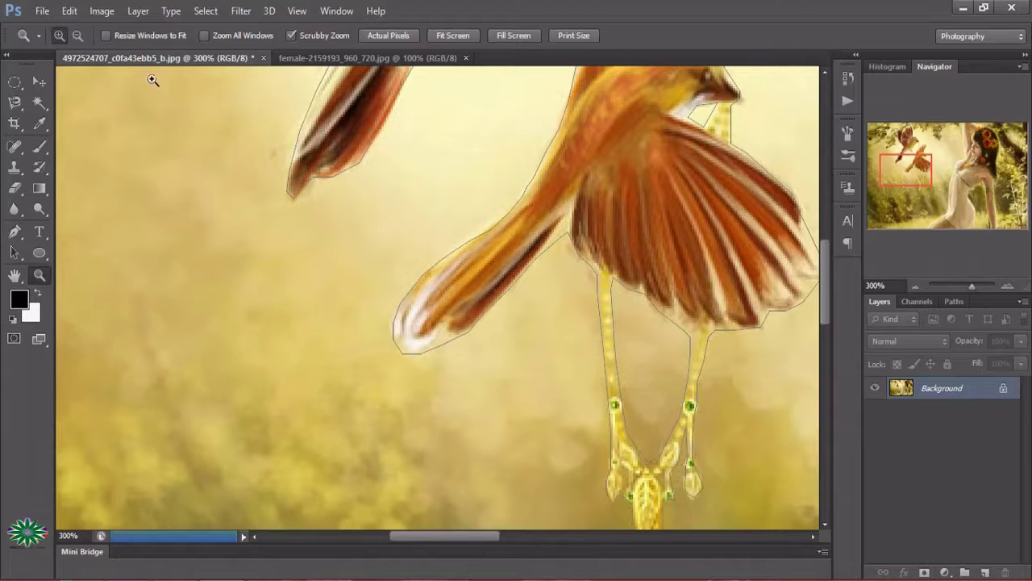
{"action": "left_click", "coordinate": [78, 35]}
{"action": "left_click", "coordinate": [307, 154]}
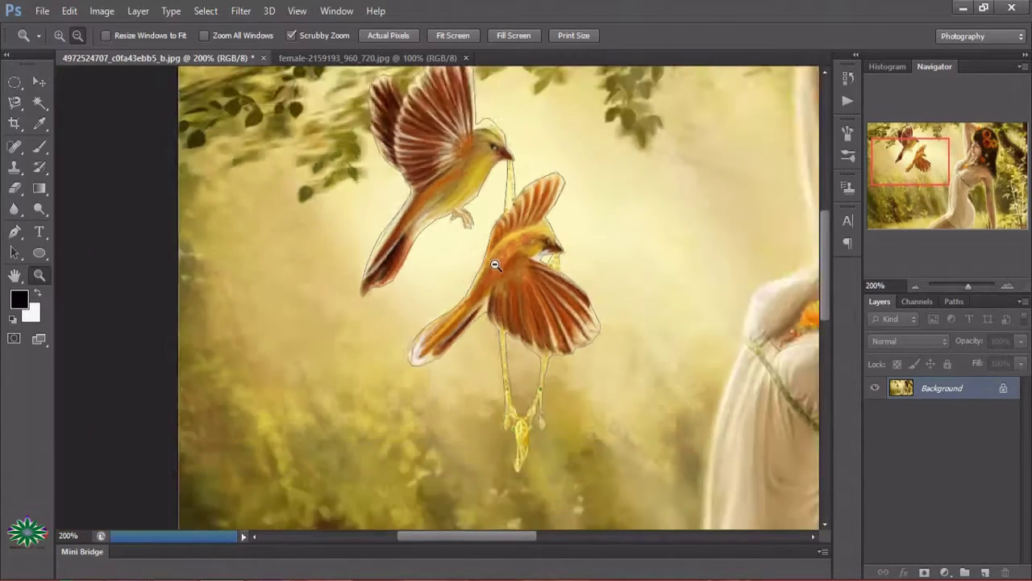
{"action": "left_click", "coordinate": [495, 265]}
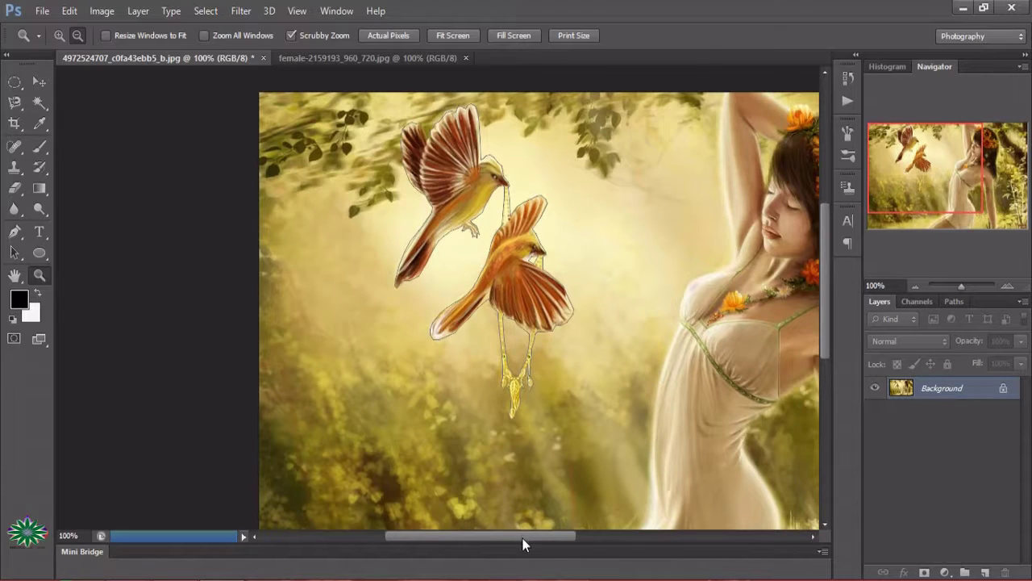
{"action": "left_click_drag", "start_coordinate": [526, 536], "coordinate": [565, 532]}
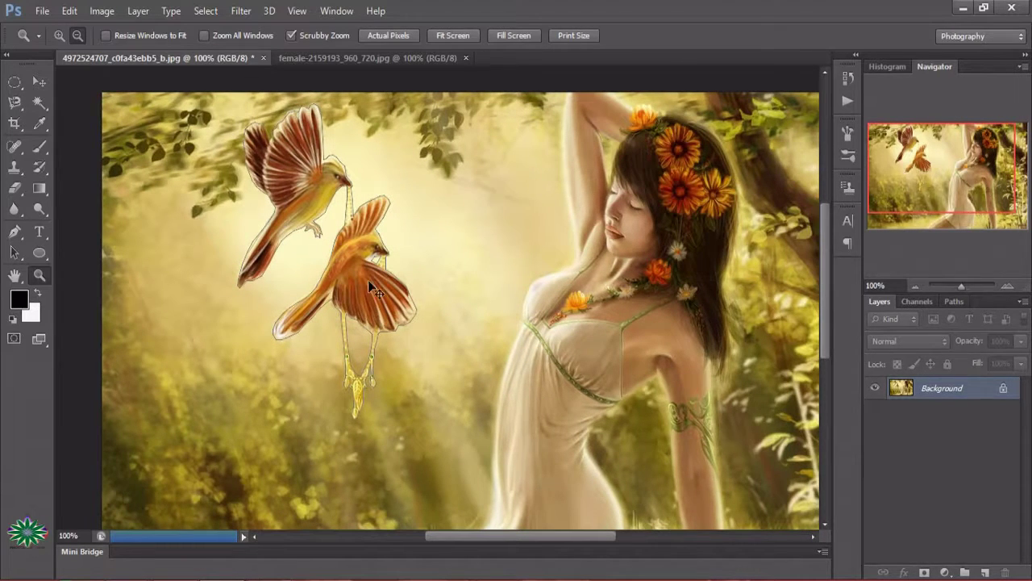
{"action": "key", "text": "ctrl+Return"}
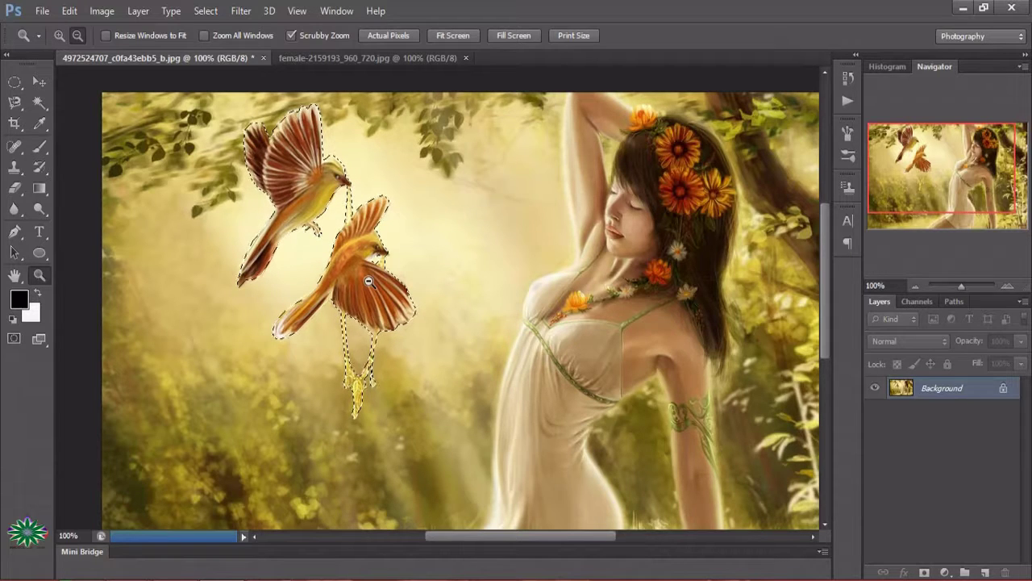
- Move the birds into the park photo, scale to about 50%×39%, tilt ~7° near the top-left tree, and commit
{"action": "left_click", "coordinate": [39, 83]}
{"action": "mouse_move", "coordinate": [320, 148]}
{"action": "left_mouse_down"}
{"action": "mouse_move", "coordinate": [319, 135]}
{"action": "mouse_move", "coordinate": [277, 274]}
{"action": "left_mouse_up"}
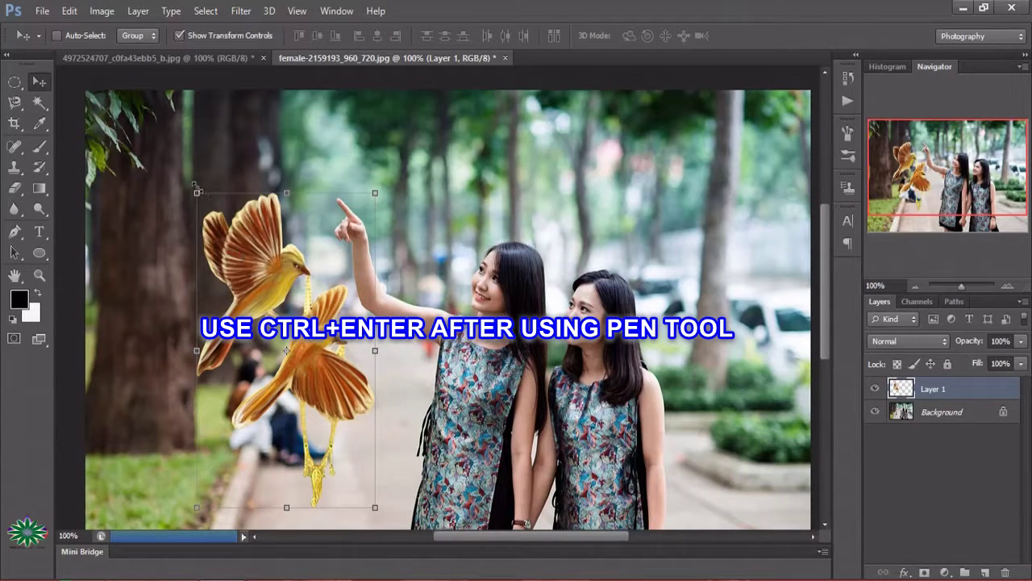
{"action": "mouse_move", "coordinate": [198, 192]}
{"action": "left_mouse_down"}
{"action": "mouse_move", "coordinate": [263, 336]}
{"action": "mouse_move", "coordinate": [259, 353]}
{"action": "left_mouse_up"}
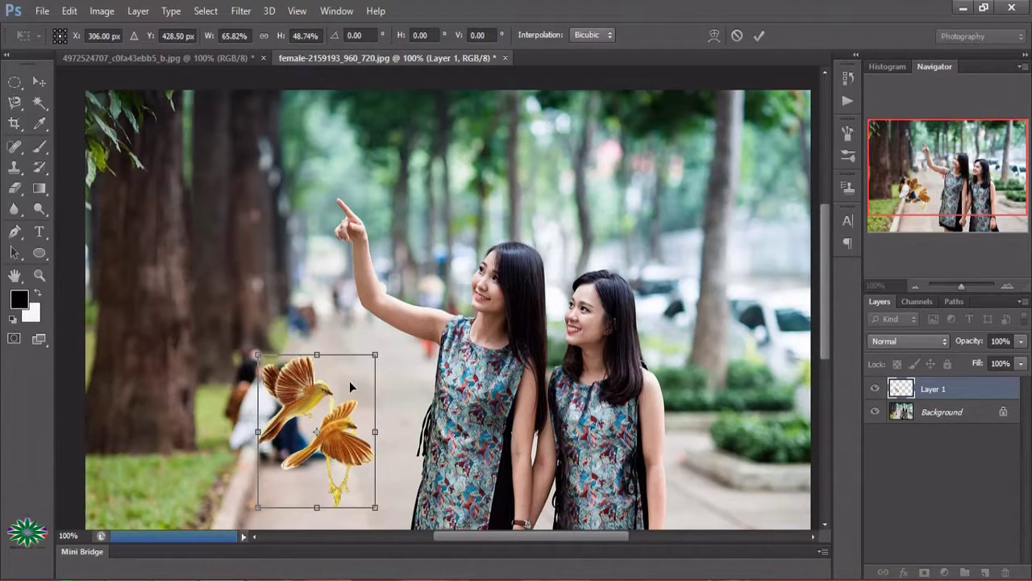
{"action": "mouse_move", "coordinate": [349, 380]}
{"action": "left_mouse_down"}
{"action": "mouse_move", "coordinate": [185, 149]}
{"action": "mouse_move", "coordinate": [212, 126]}
{"action": "left_mouse_up"}
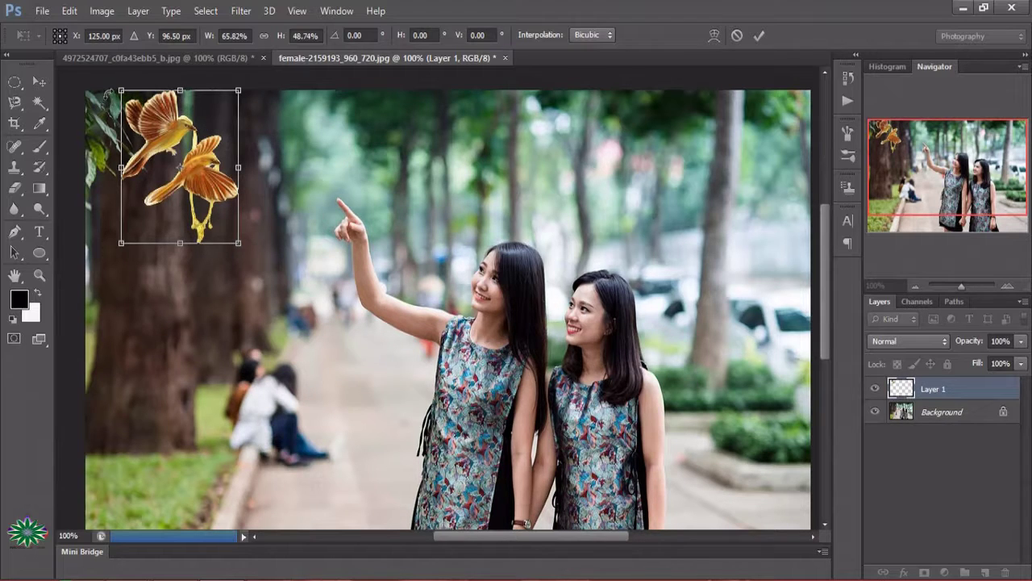
{"action": "left_click_drag", "start_coordinate": [107, 93], "coordinate": [118, 83]}
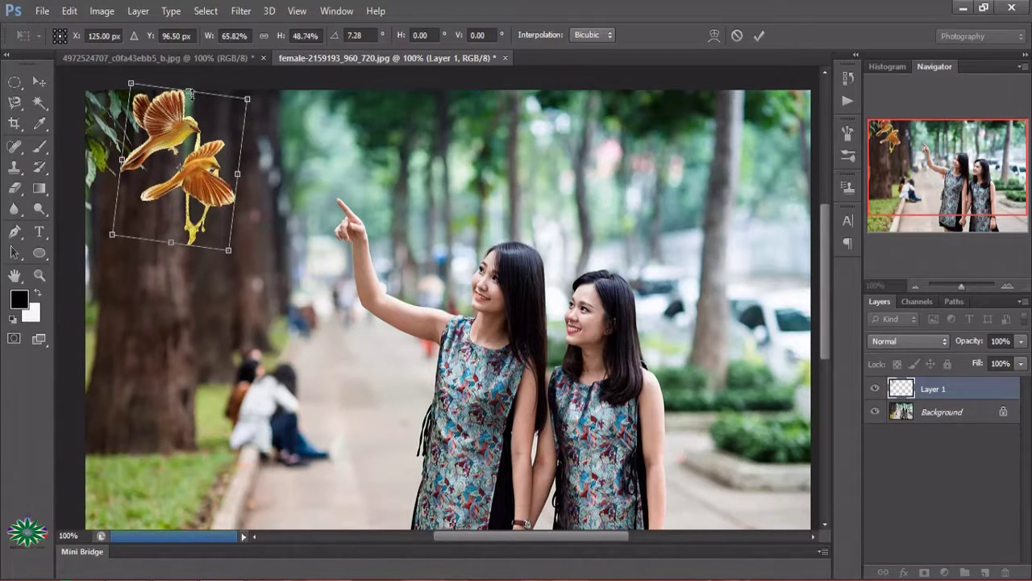
{"action": "left_click_drag", "start_coordinate": [189, 93], "coordinate": [188, 98]}
{"action": "left_click_drag", "start_coordinate": [232, 171], "coordinate": [219, 170]}
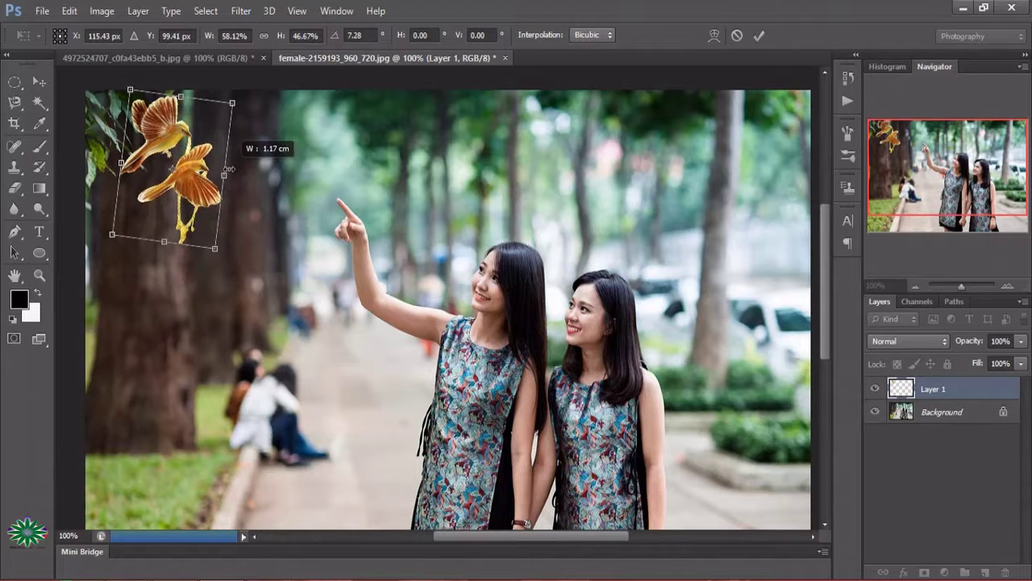
{"action": "left_click_drag", "start_coordinate": [165, 240], "coordinate": [167, 217]}
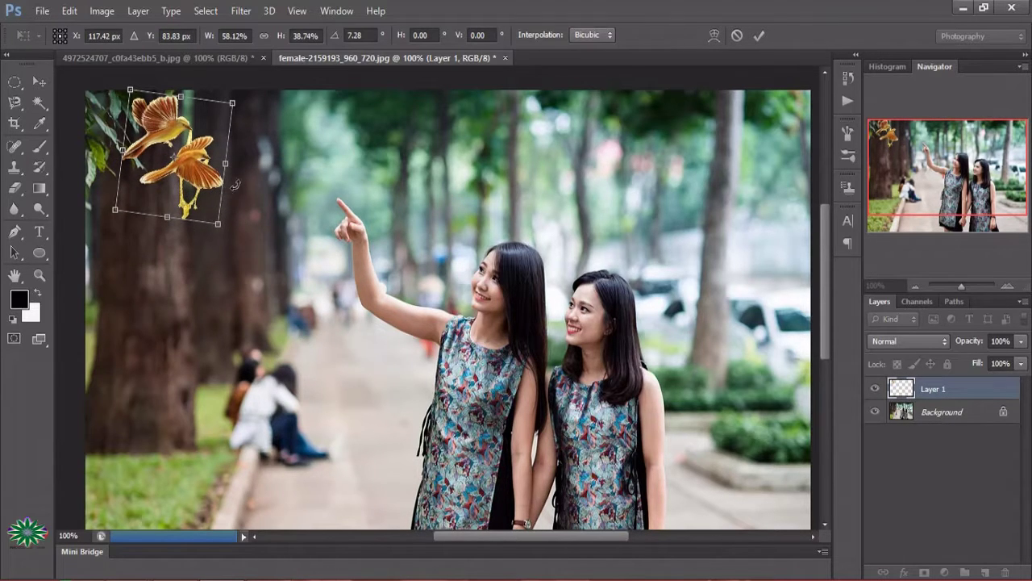
{"action": "left_click_drag", "start_coordinate": [225, 164], "coordinate": [213, 162]}
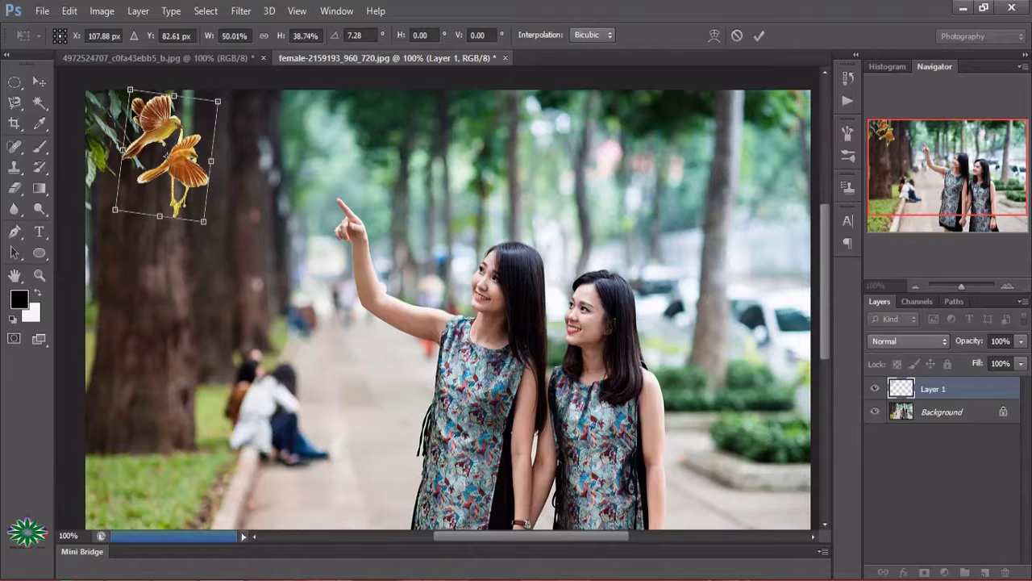
{"action": "left_click", "coordinate": [761, 38]}
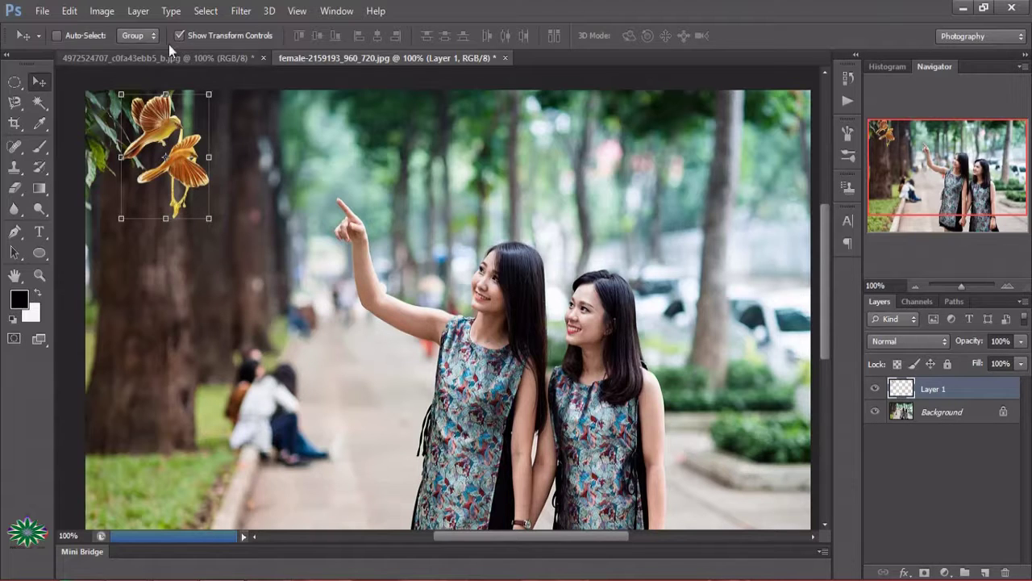
- Apply Hue/Saturation with Master Hue +11, Saturation +49 and Lightness -7
{"action": "left_click", "coordinate": [102, 13]}
{"action": "mouse_move", "coordinate": [125, 51]}
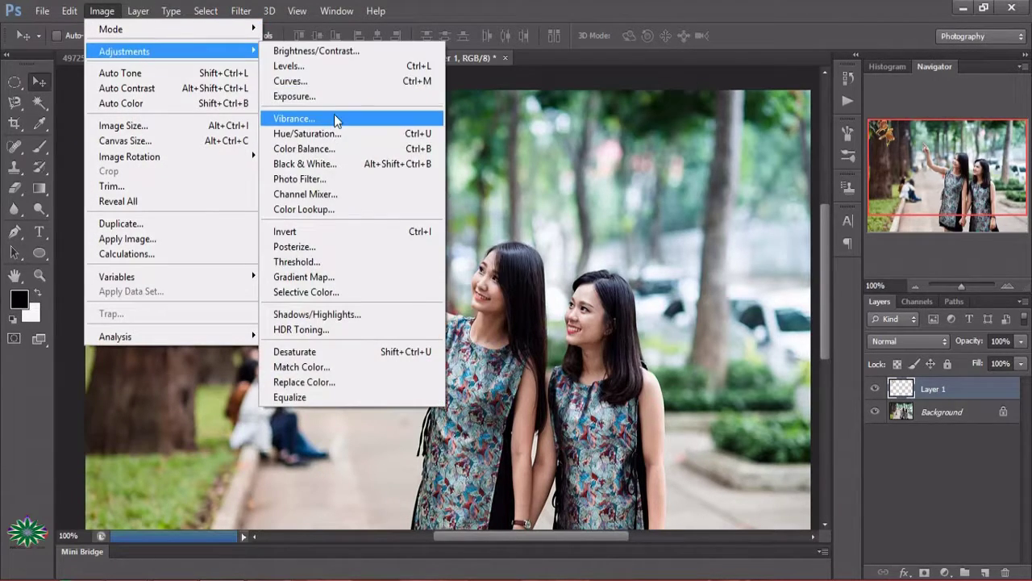
{"action": "left_click", "coordinate": [346, 133]}
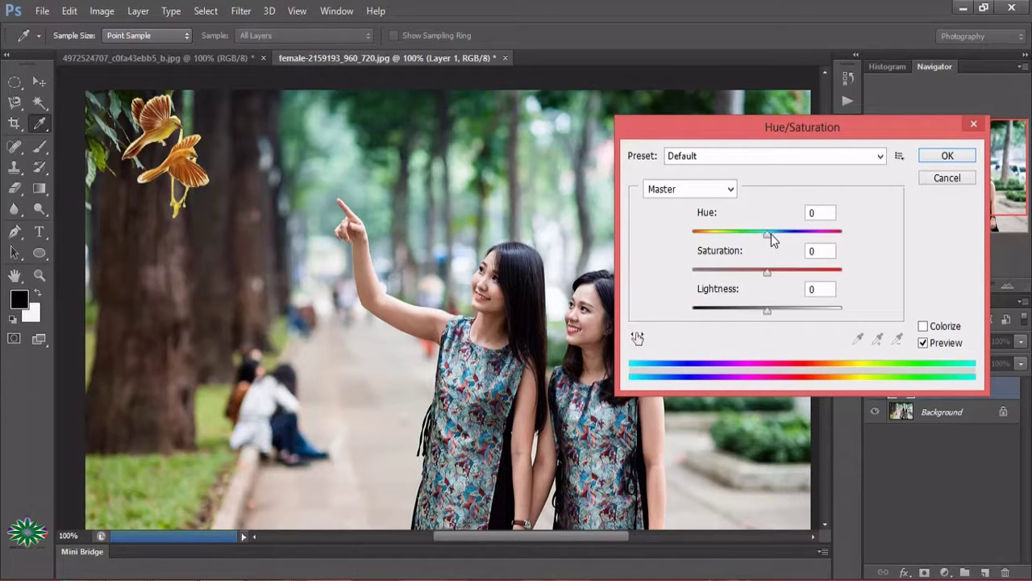
{"action": "mouse_move", "coordinate": [767, 233]}
{"action": "left_mouse_down"}
{"action": "mouse_move", "coordinate": [810, 234]}
{"action": "mouse_move", "coordinate": [827, 250]}
{"action": "left_mouse_up"}
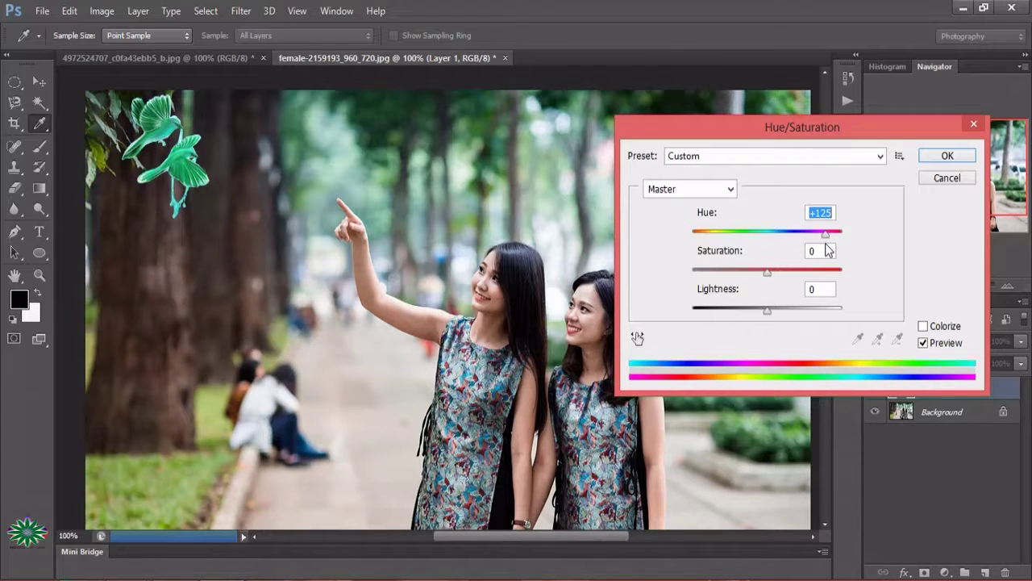
{"action": "mouse_move", "coordinate": [827, 250]}
{"action": "left_mouse_down"}
{"action": "mouse_move", "coordinate": [776, 240]}
{"action": "mouse_move", "coordinate": [780, 275]}
{"action": "mouse_move", "coordinate": [804, 284]}
{"action": "left_mouse_up"}
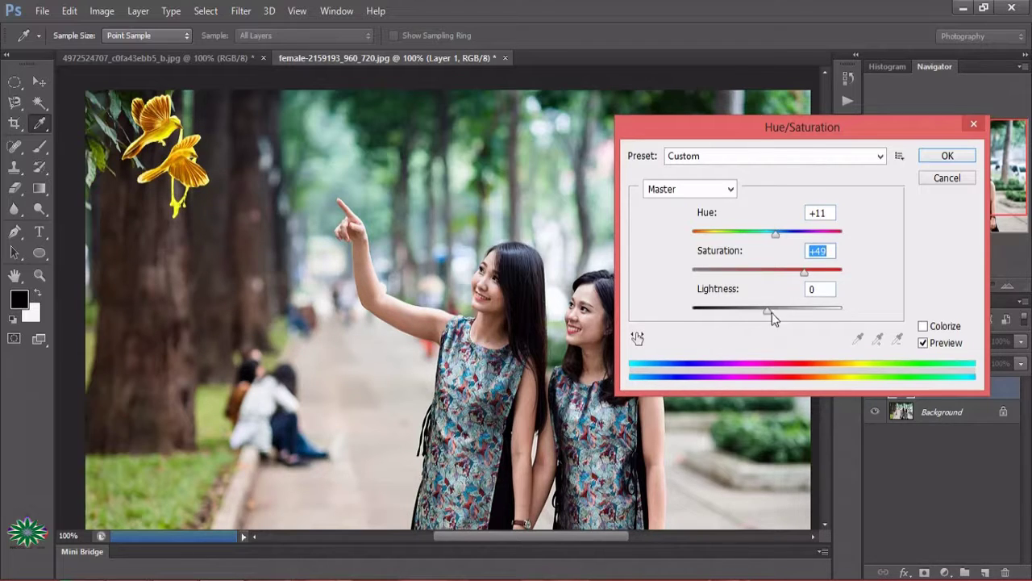
{"action": "left_click_drag", "start_coordinate": [771, 313], "coordinate": [762, 313]}
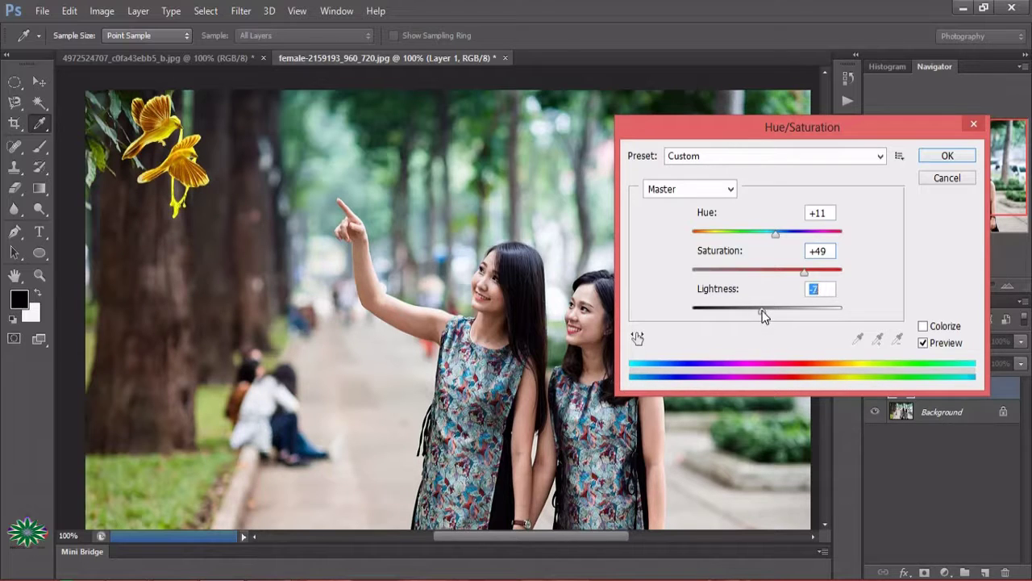
{"action": "left_click", "coordinate": [718, 190]}
- Set the Greens range to Hue -2, Saturation -21, Lightness +30, briefly toggling Colorize
{"action": "left_click", "coordinate": [694, 252]}
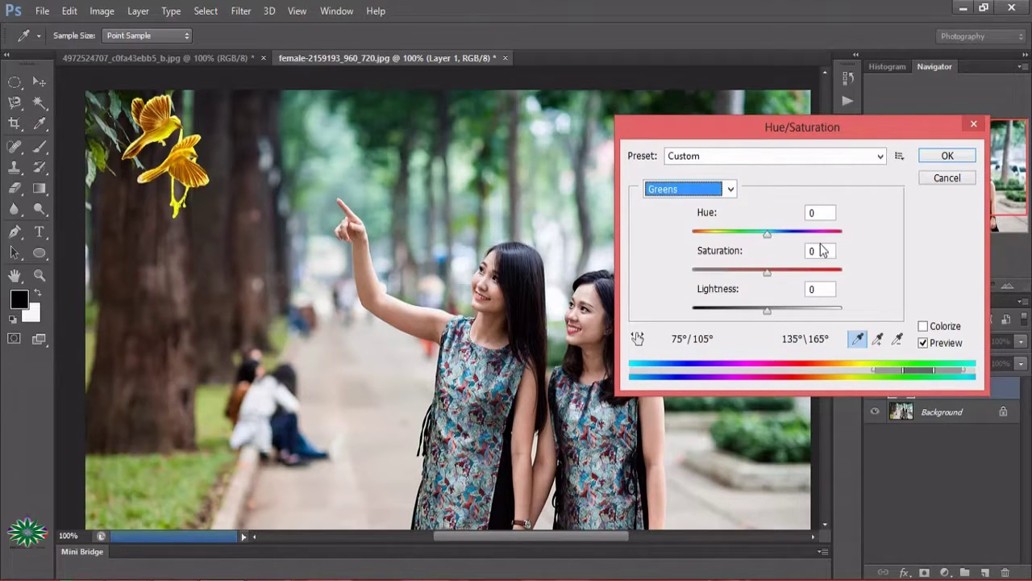
{"action": "mouse_move", "coordinate": [767, 236]}
{"action": "left_mouse_down"}
{"action": "mouse_move", "coordinate": [756, 240]}
{"action": "mouse_move", "coordinate": [757, 274]}
{"action": "left_mouse_up"}
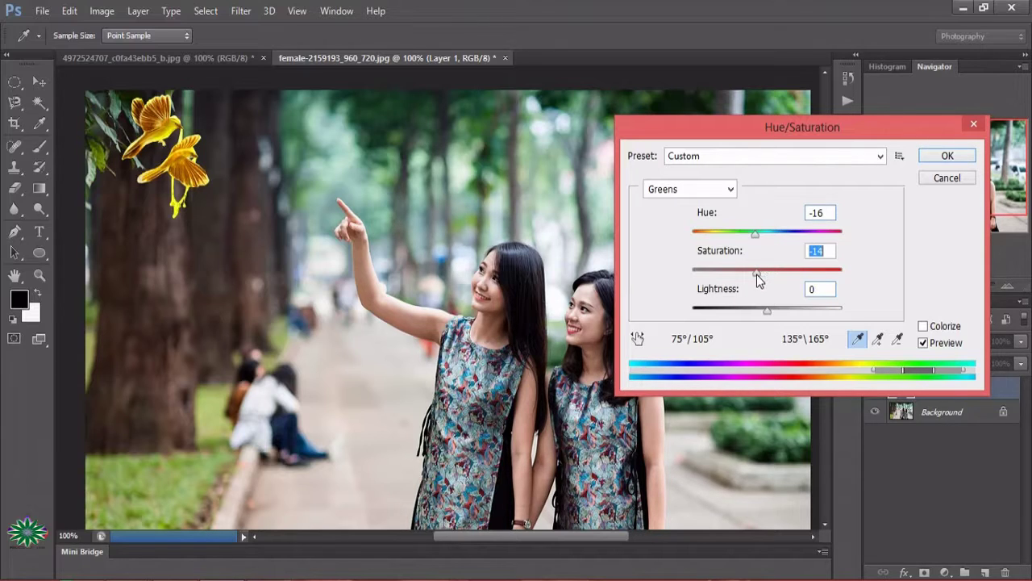
{"action": "left_click_drag", "start_coordinate": [767, 309], "coordinate": [781, 309]}
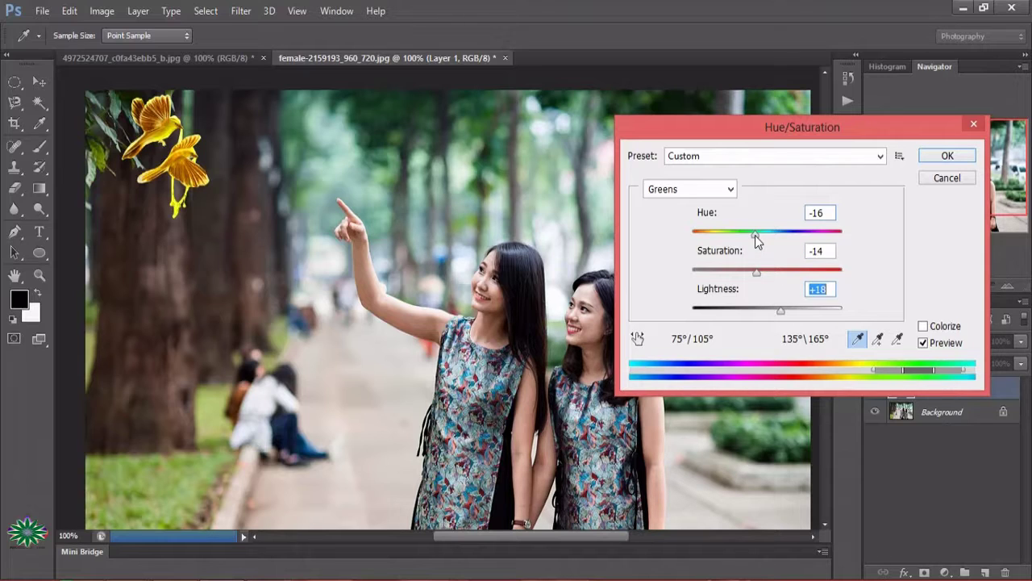
{"action": "mouse_move", "coordinate": [756, 239]}
{"action": "left_mouse_down"}
{"action": "mouse_move", "coordinate": [766, 243]}
{"action": "mouse_move", "coordinate": [766, 273]}
{"action": "mouse_move", "coordinate": [754, 279]}
{"action": "left_mouse_up"}
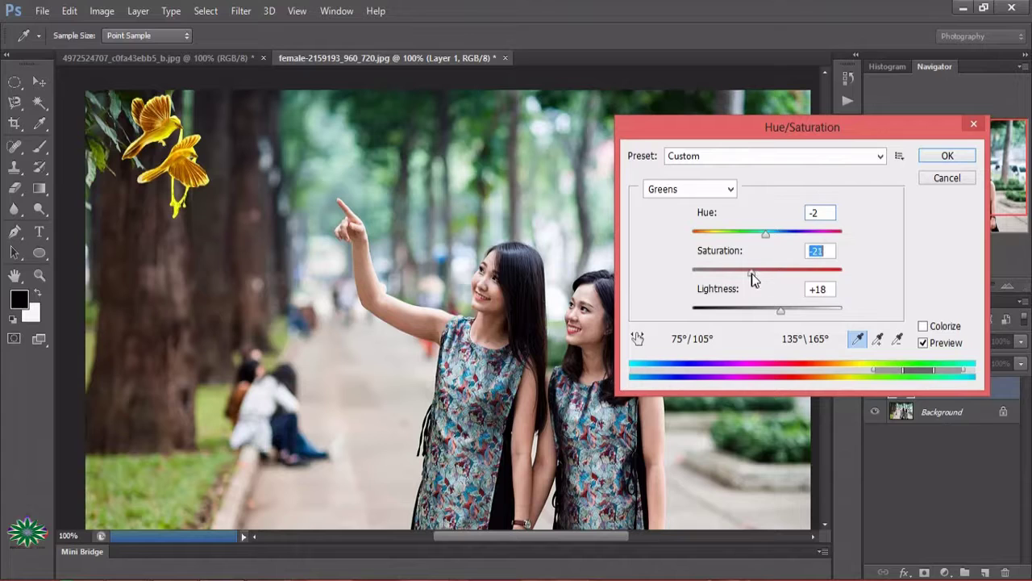
{"action": "left_click_drag", "start_coordinate": [781, 317], "coordinate": [791, 317]}
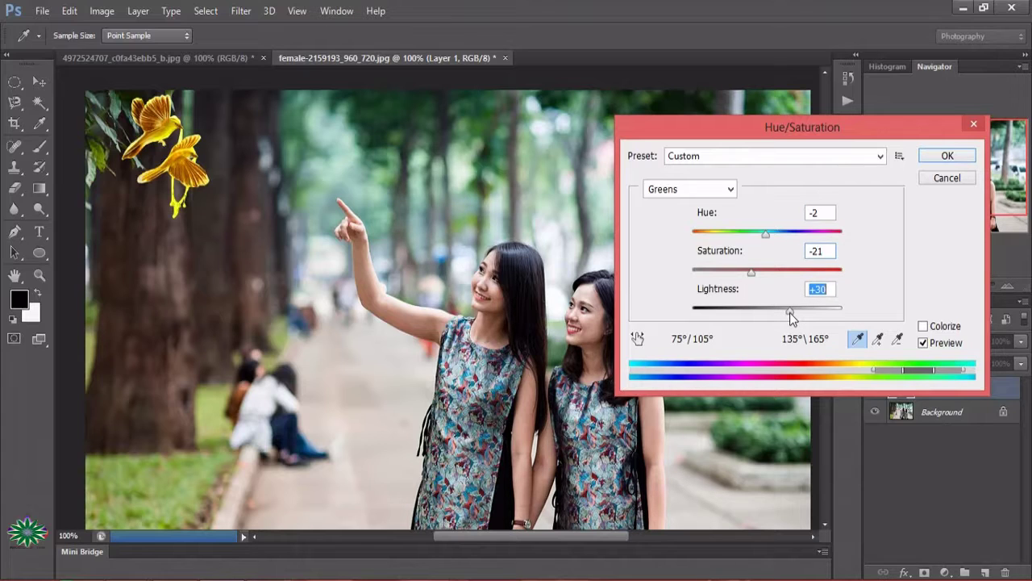
{"action": "left_click", "coordinate": [933, 331]}
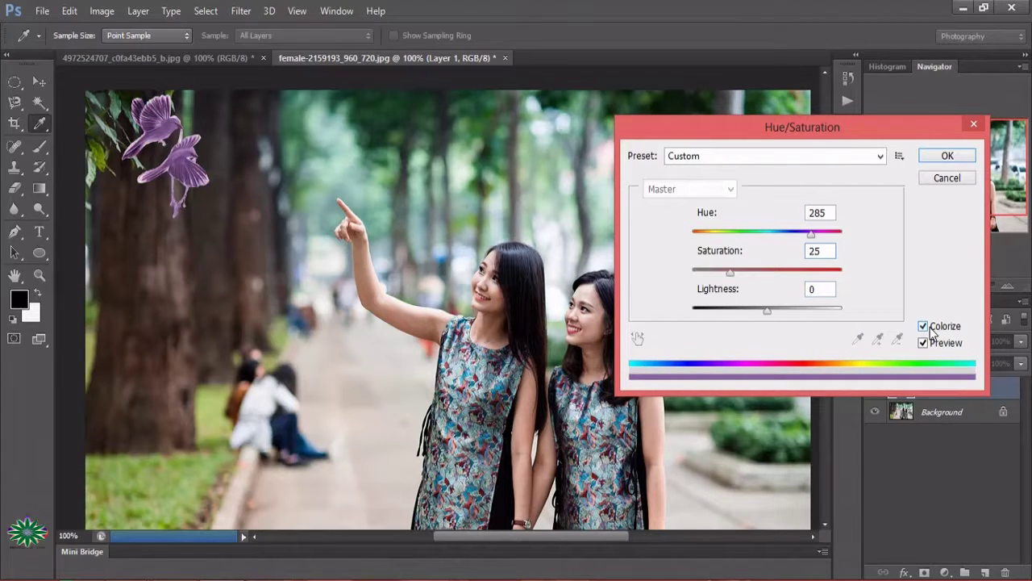
{"action": "left_click", "coordinate": [931, 329]}
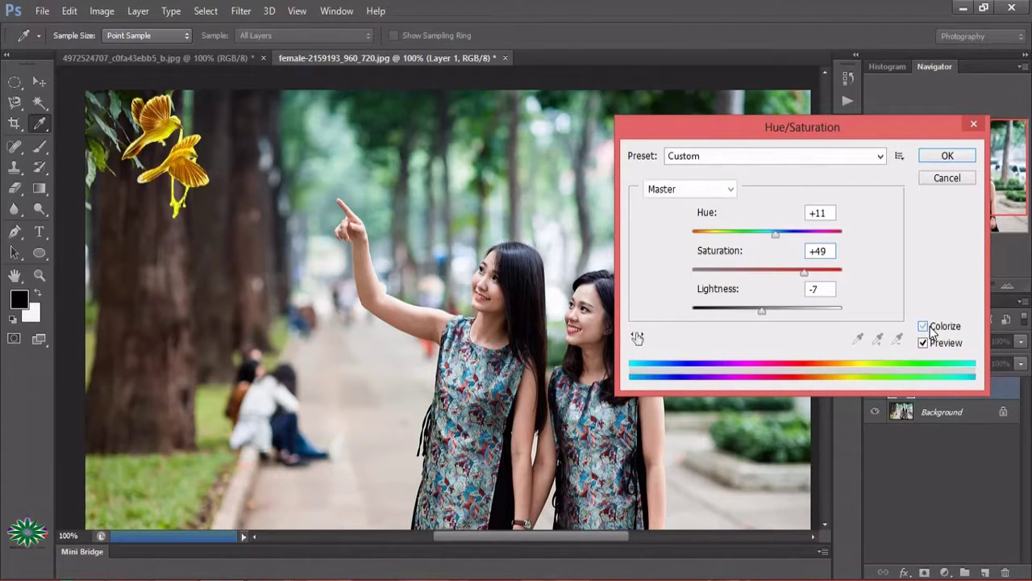
- Set the Blues range to Hue -12, Saturation -24, Lightness +11
{"action": "left_click", "coordinate": [731, 190]}
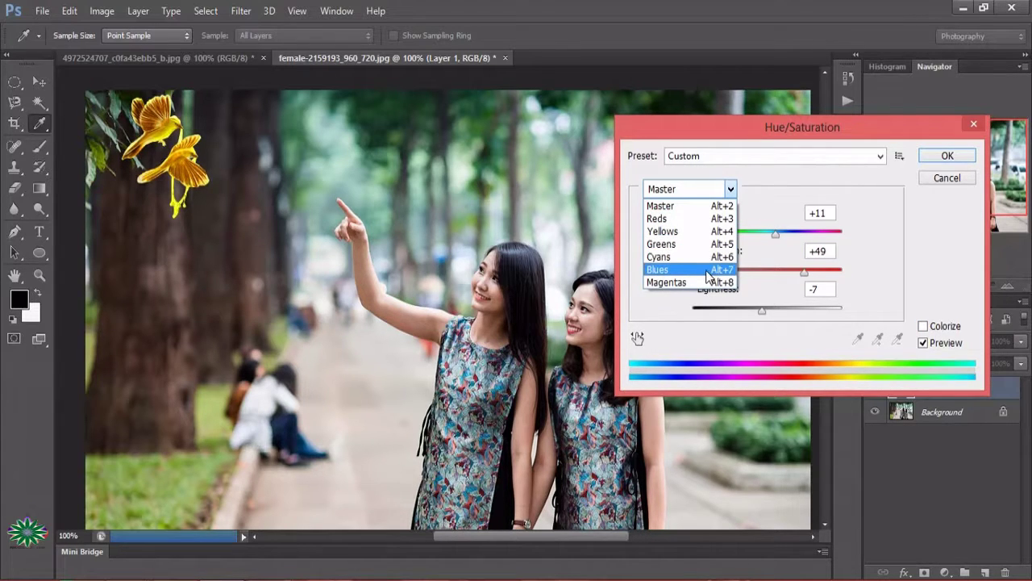
{"action": "left_click", "coordinate": [707, 271]}
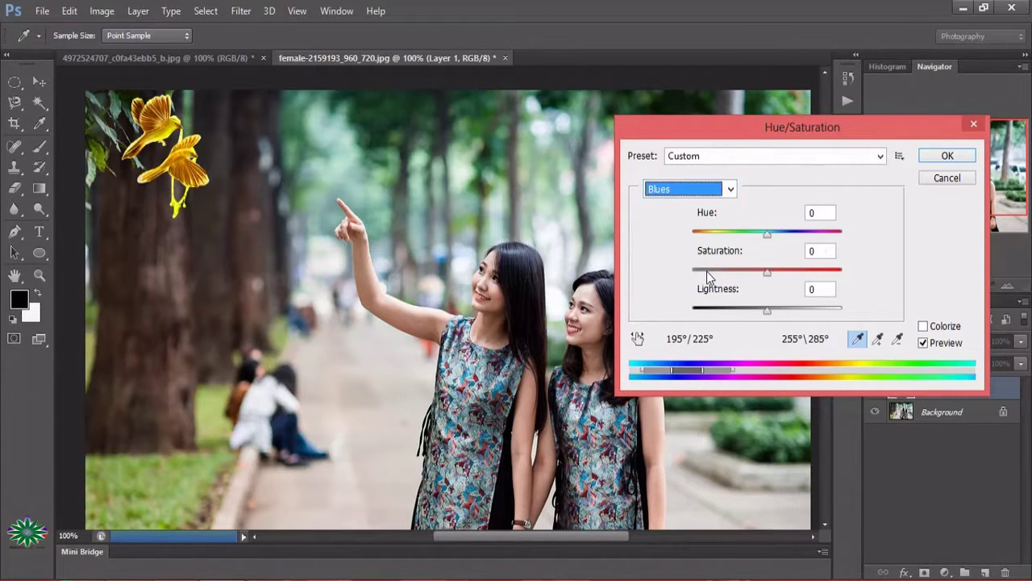
{"action": "left_click_drag", "start_coordinate": [770, 234], "coordinate": [783, 235]}
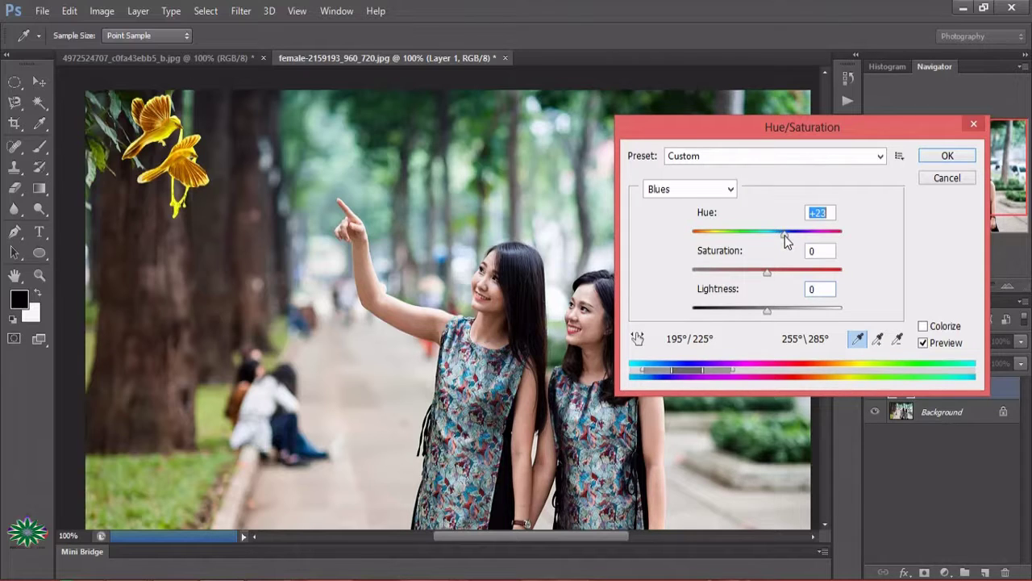
{"action": "left_click_drag", "start_coordinate": [768, 271], "coordinate": [754, 271]}
{"action": "left_click_drag", "start_coordinate": [769, 308], "coordinate": [786, 313]}
{"action": "mouse_move", "coordinate": [757, 273]}
{"action": "left_mouse_down"}
{"action": "mouse_move", "coordinate": [773, 276]}
{"action": "mouse_move", "coordinate": [748, 274]}
{"action": "left_mouse_up"}
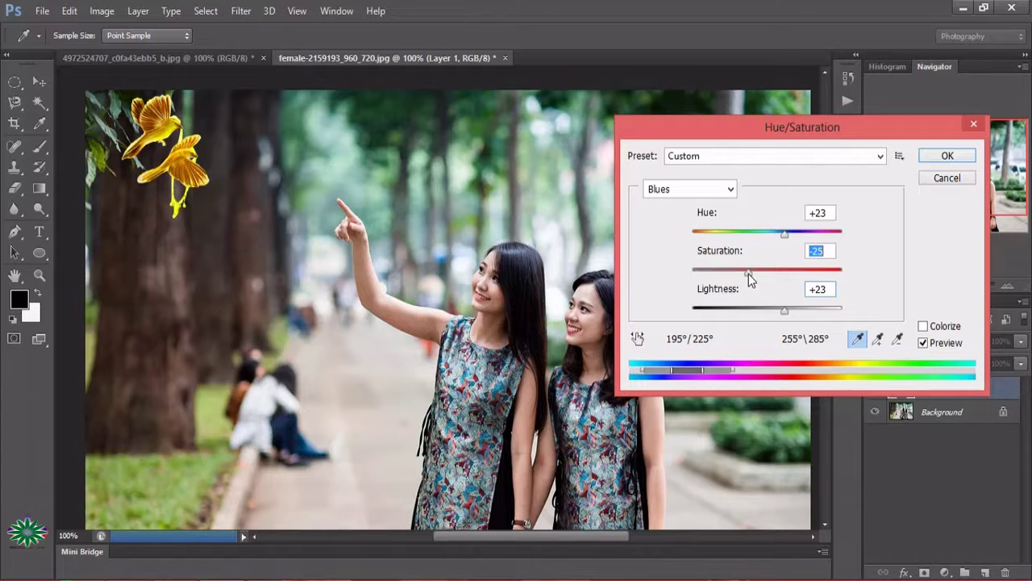
{"action": "left_click_drag", "start_coordinate": [784, 234], "coordinate": [758, 239]}
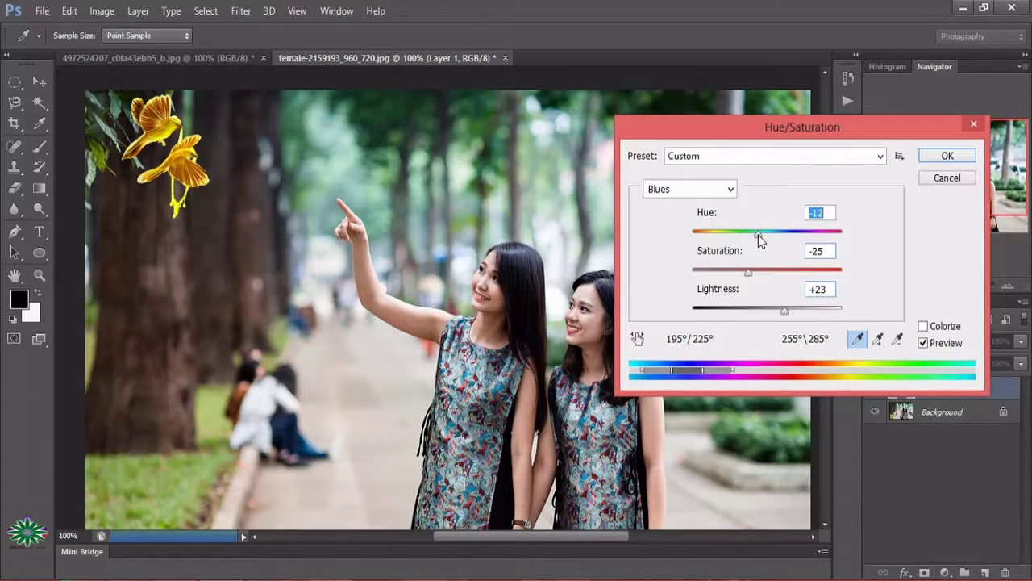
{"action": "left_click", "coordinate": [749, 271]}
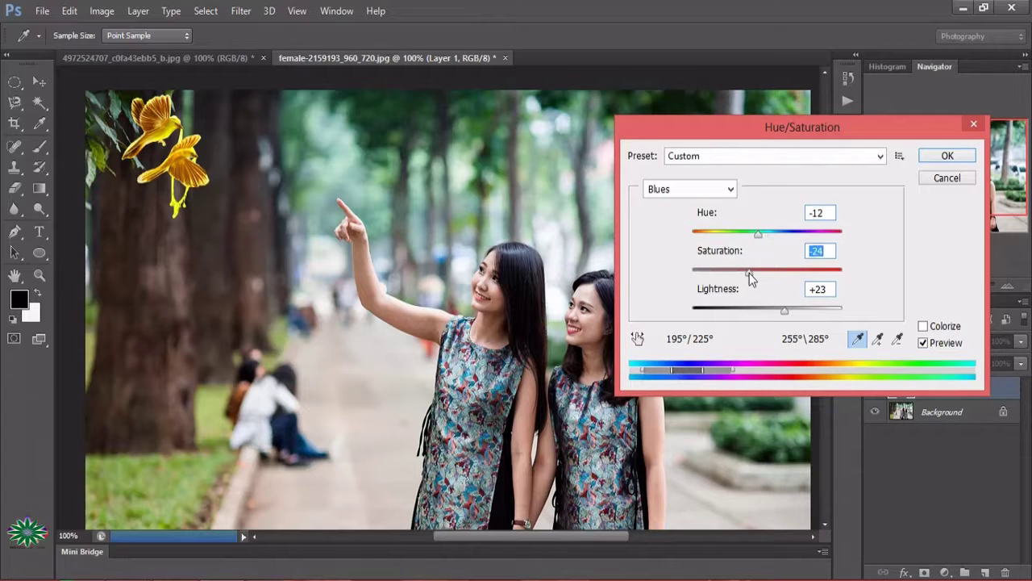
{"action": "left_click_drag", "start_coordinate": [784, 309], "coordinate": [777, 313]}
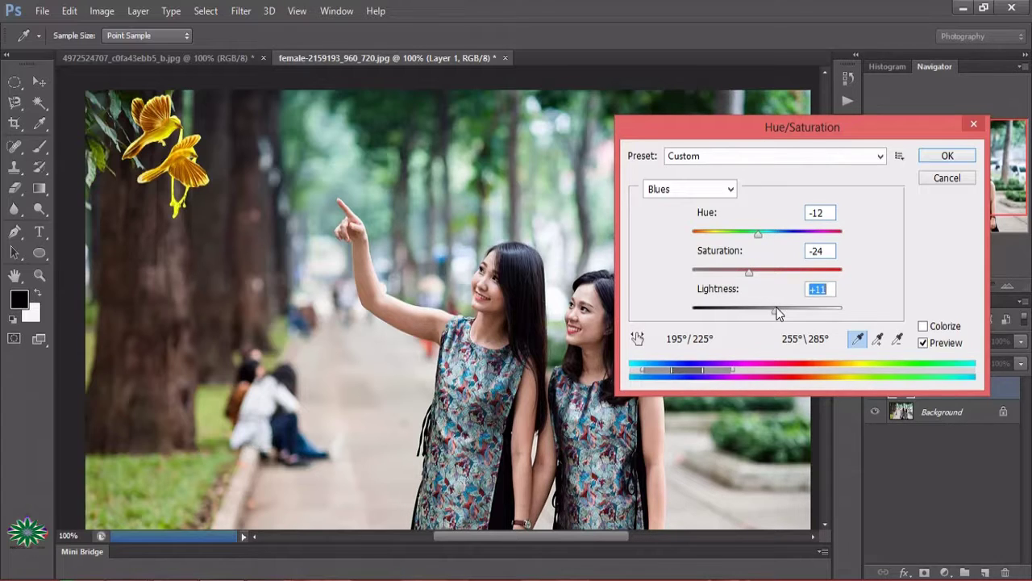
{"action": "left_click", "coordinate": [730, 189]}
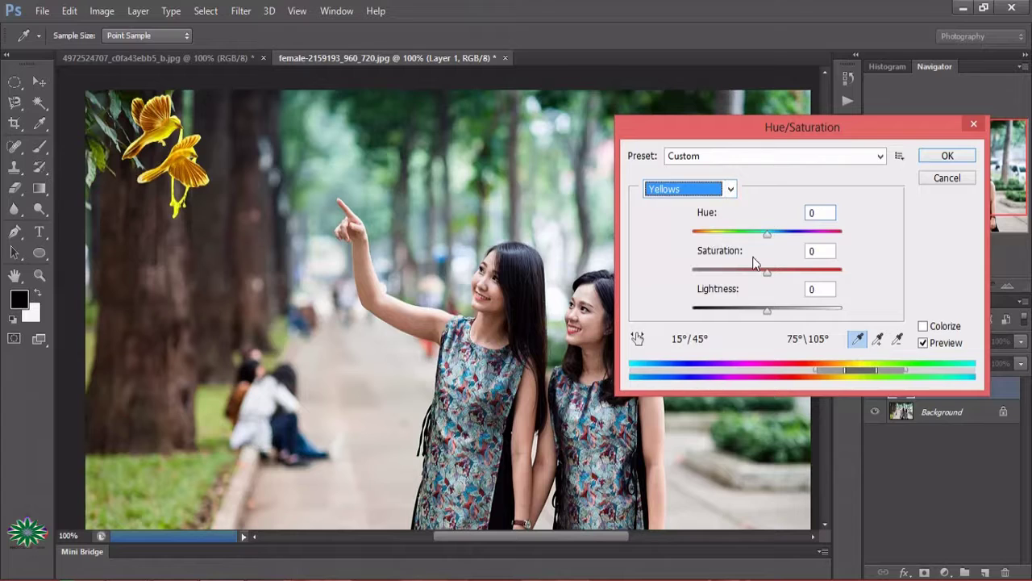
- Set Yellows to Hue -22, Saturation +45, Lightness +7 and apply the Hue/Saturation adjustment
{"action": "left_click_drag", "start_coordinate": [767, 234], "coordinate": [751, 237]}
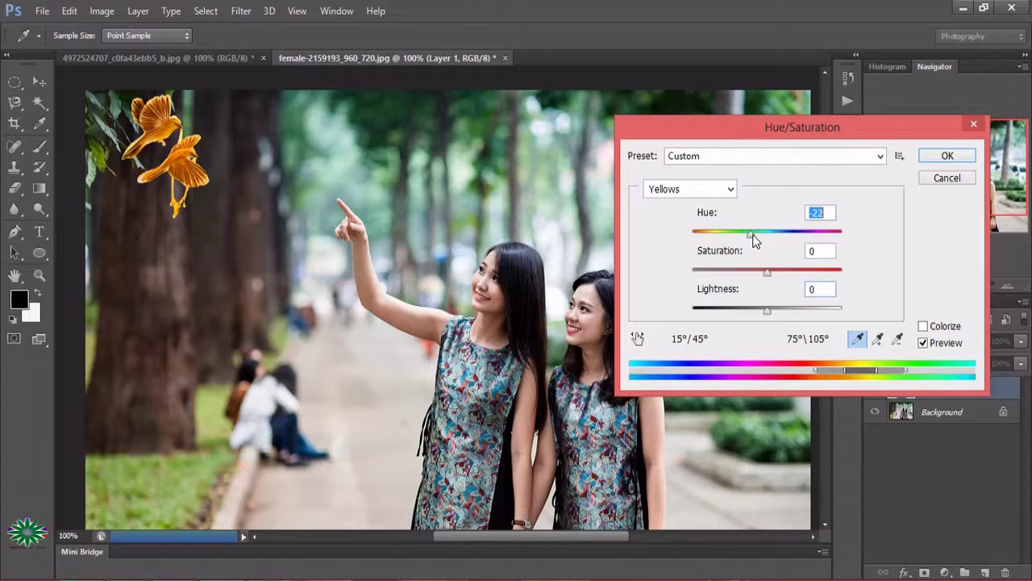
{"action": "left_click_drag", "start_coordinate": [756, 274], "coordinate": [801, 274]}
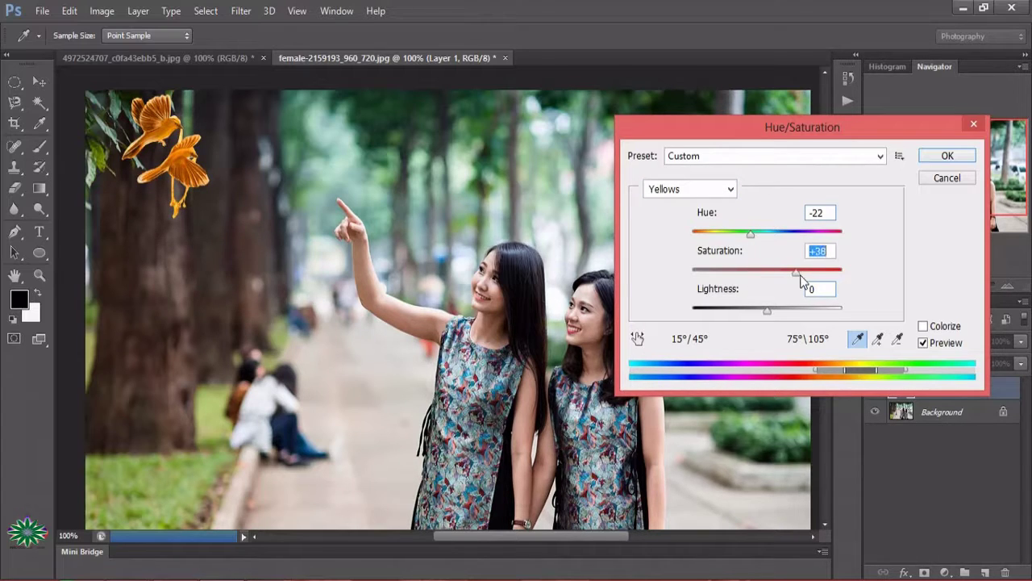
{"action": "mouse_move", "coordinate": [767, 311]}
{"action": "left_mouse_down"}
{"action": "mouse_move", "coordinate": [793, 317]}
{"action": "mouse_move", "coordinate": [753, 315]}
{"action": "mouse_move", "coordinate": [818, 321]}
{"action": "mouse_move", "coordinate": [738, 309]}
{"action": "mouse_move", "coordinate": [809, 330]}
{"action": "mouse_move", "coordinate": [748, 315]}
{"action": "mouse_move", "coordinate": [772, 314]}
{"action": "left_mouse_up"}
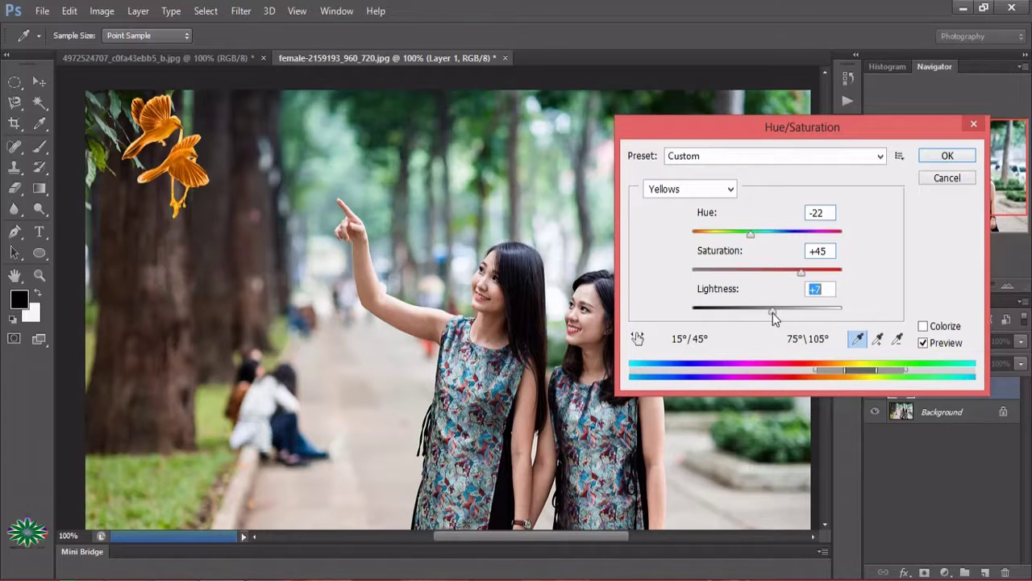
{"action": "left_click", "coordinate": [946, 155]}
{"action": "key", "text": "v"}
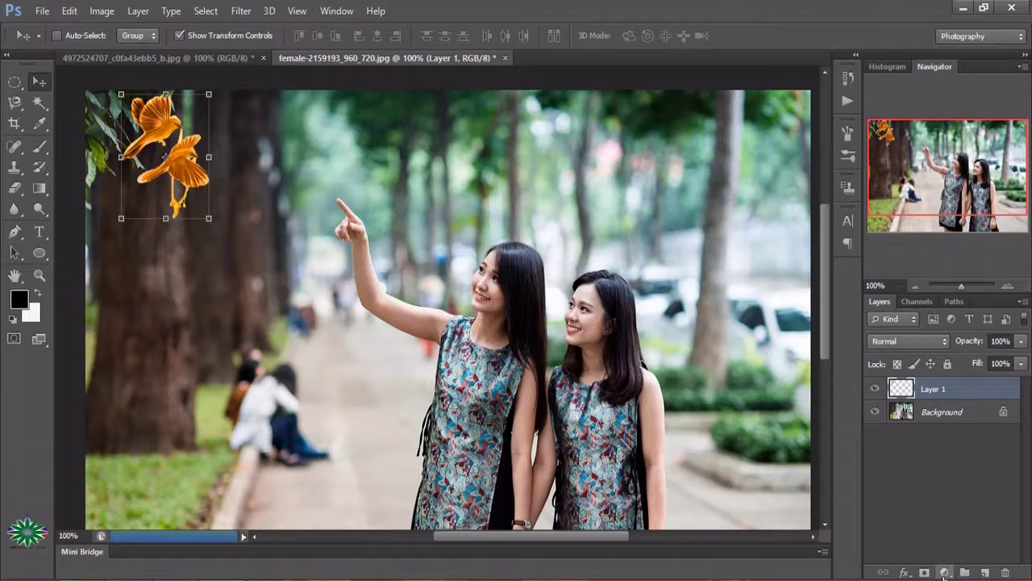
{"action": "left_click", "coordinate": [945, 574]}
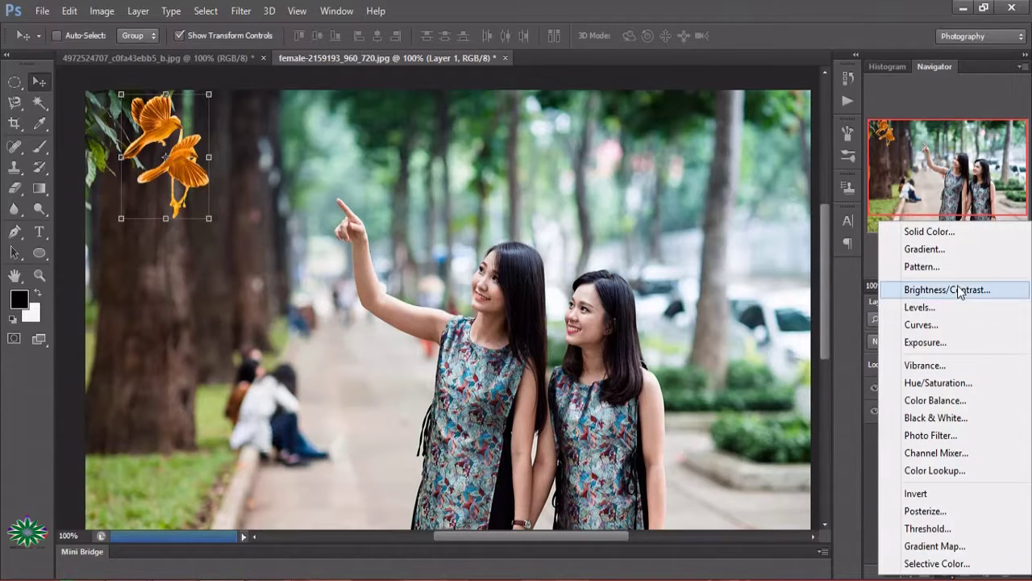
- Add a Solid Color fill layer in bright pink #ED1456
{"action": "left_click", "coordinate": [949, 234]}
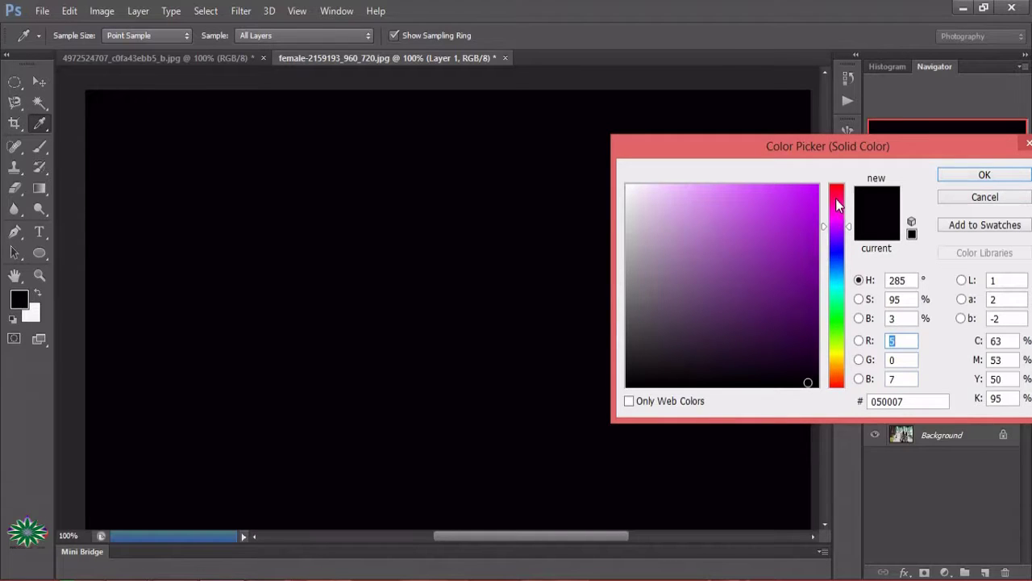
{"action": "left_click", "coordinate": [835, 195]}
{"action": "left_click", "coordinate": [803, 198]}
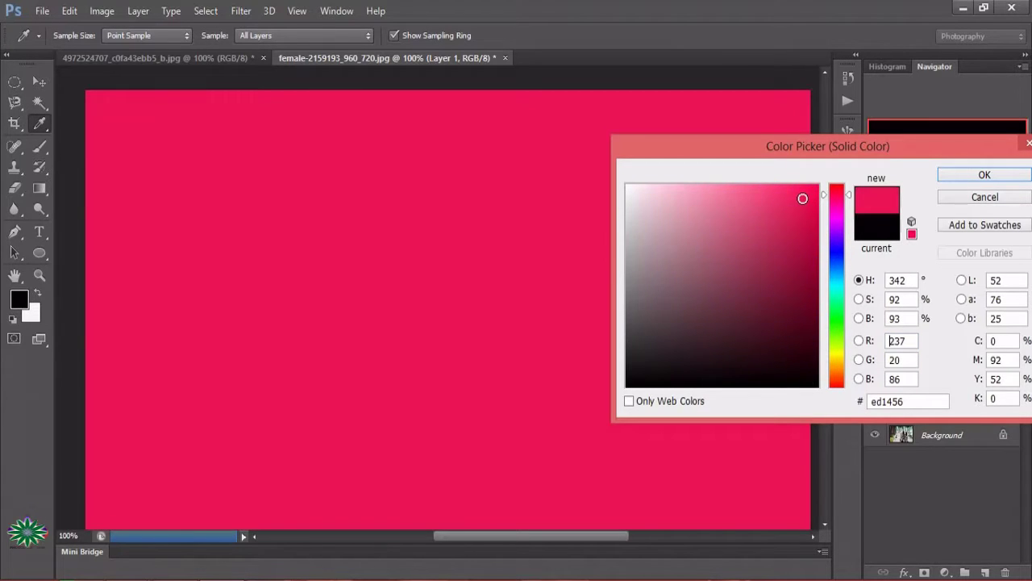
{"action": "left_click", "coordinate": [985, 174]}
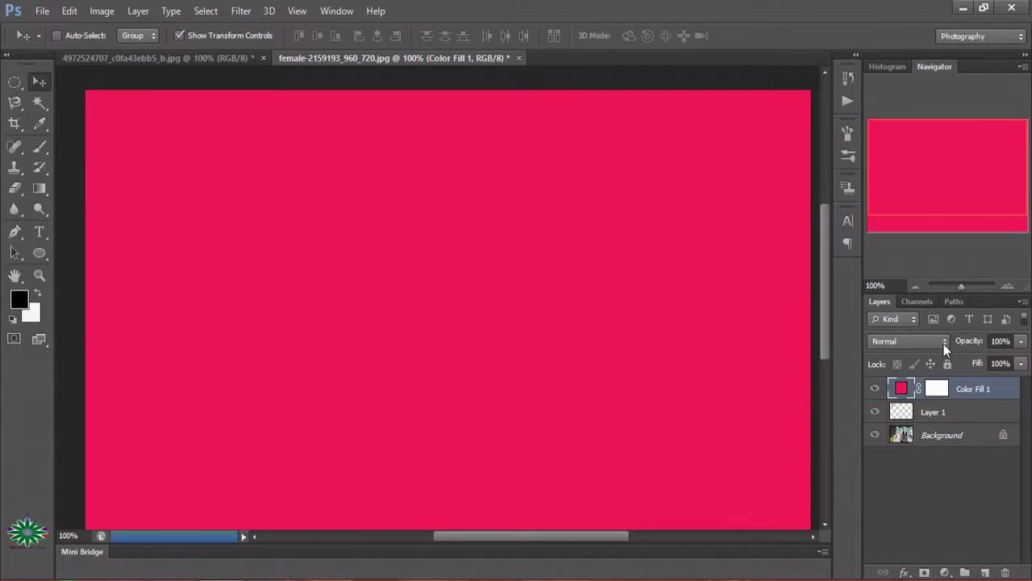
- Set Color Fill 1 to Screen blend mode at about 46% opacity
{"action": "left_click", "coordinate": [930, 341]}
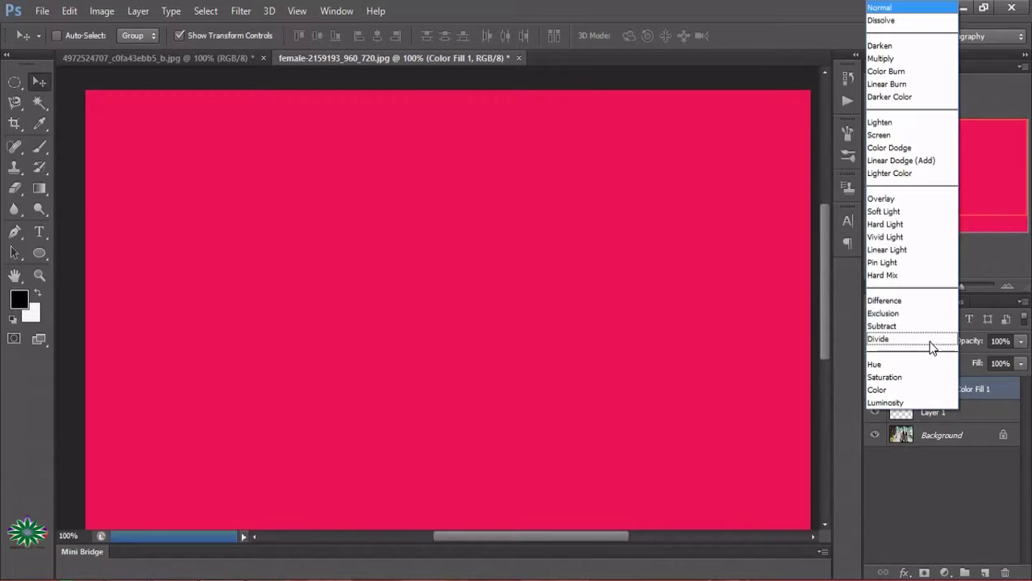
{"action": "left_click", "coordinate": [901, 132]}
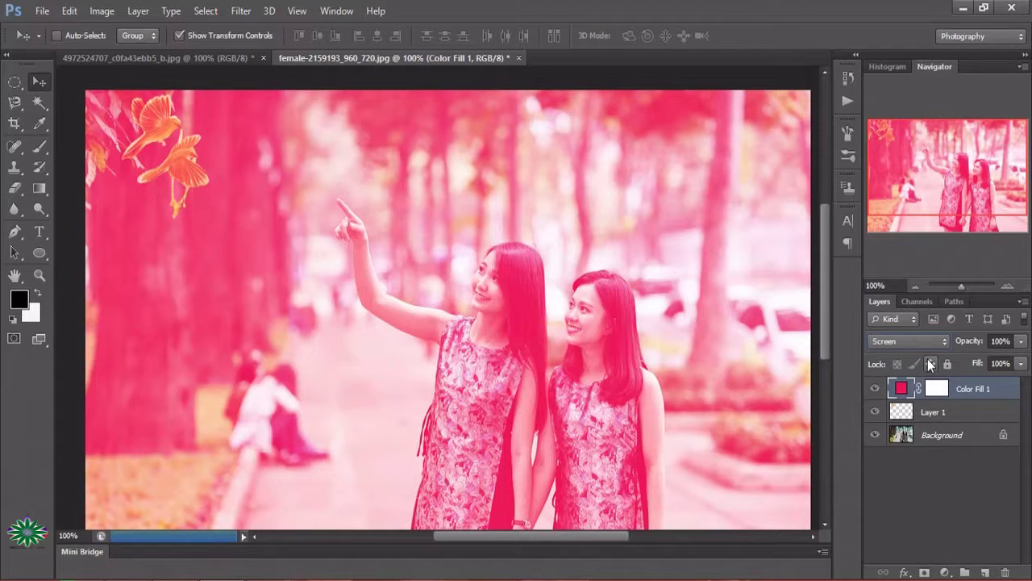
{"action": "left_click", "coordinate": [1020, 363]}
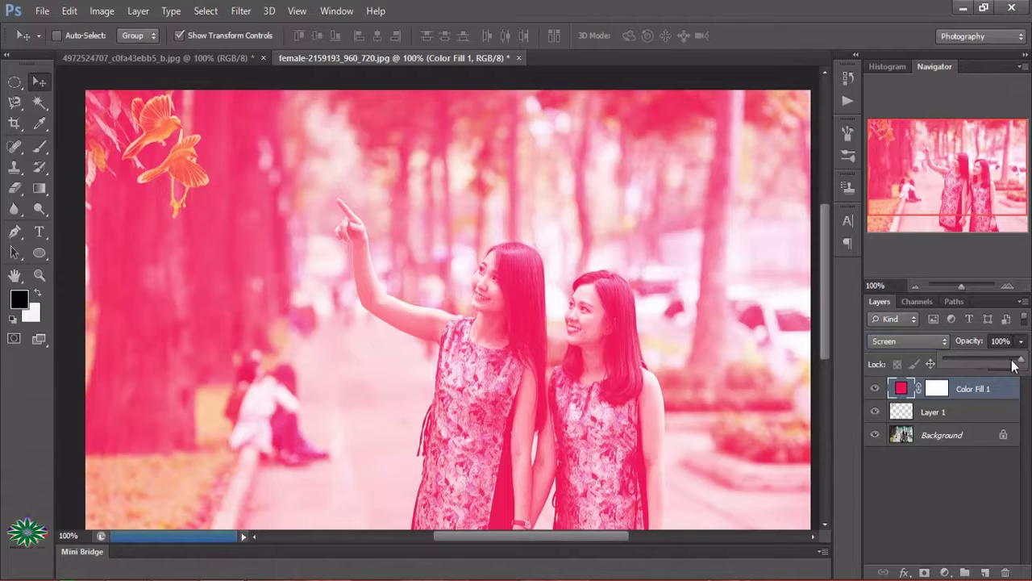
{"action": "mouse_move", "coordinate": [1021, 364]}
{"action": "left_mouse_down"}
{"action": "mouse_move", "coordinate": [967, 365]}
{"action": "mouse_move", "coordinate": [979, 367]}
{"action": "left_mouse_up"}
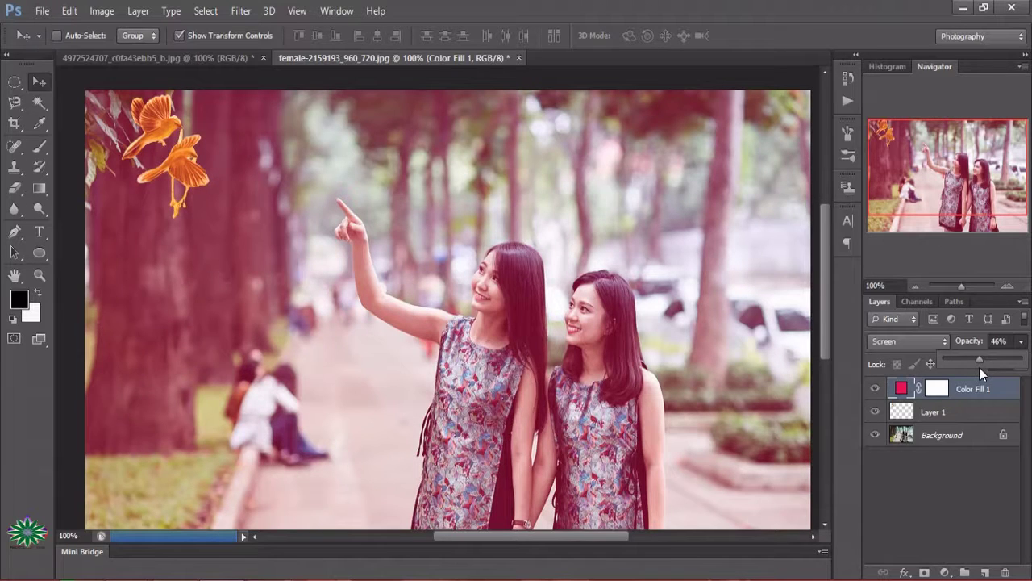
{"action": "left_click_drag", "start_coordinate": [973, 368], "coordinate": [981, 370]}
- Add a Levels layer with input levels 27 / 0.94 / 240 and output black 30
{"action": "left_click", "coordinate": [945, 572]}
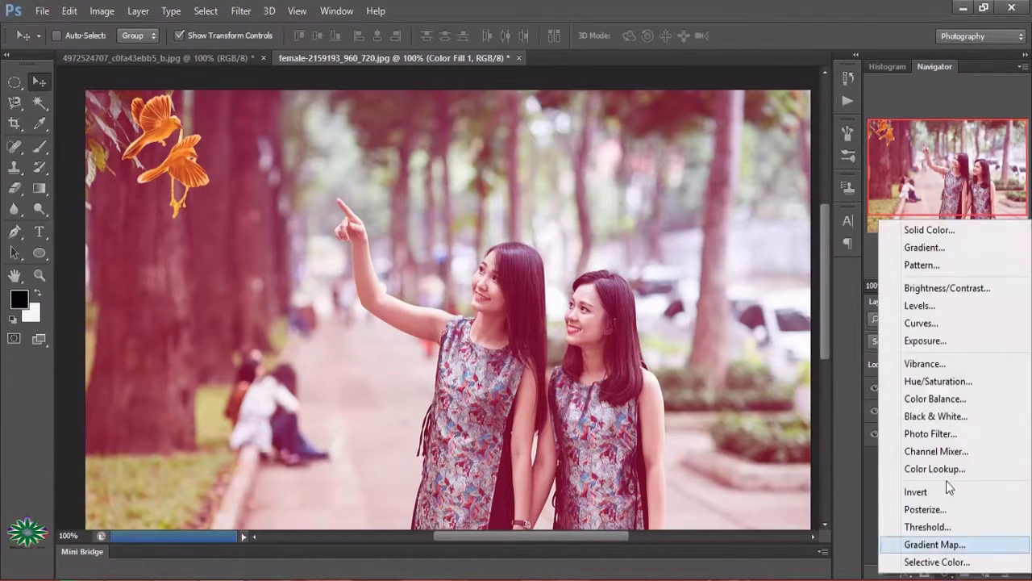
{"action": "left_click", "coordinate": [928, 313]}
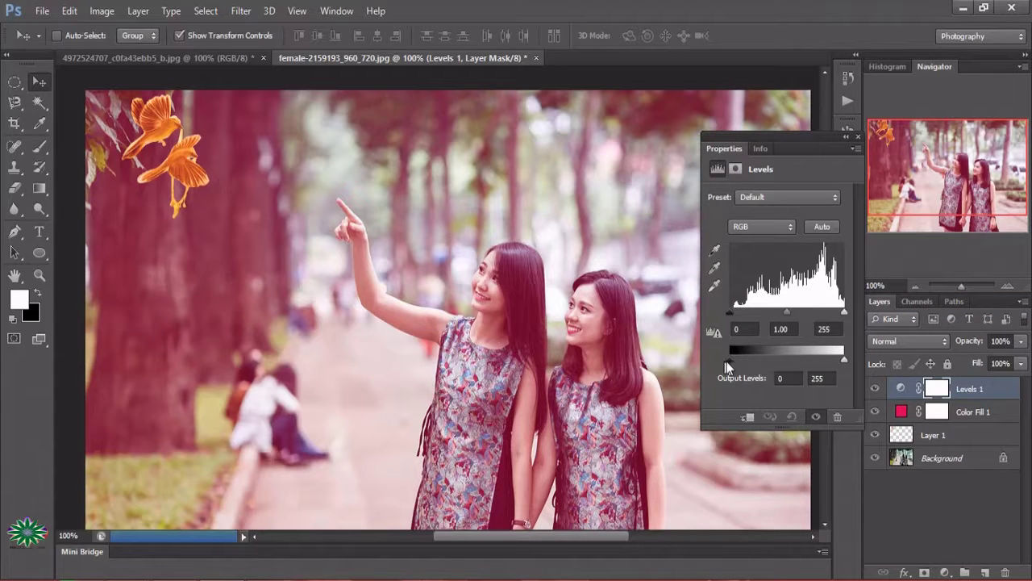
{"action": "left_click_drag", "start_coordinate": [728, 359], "coordinate": [737, 360]}
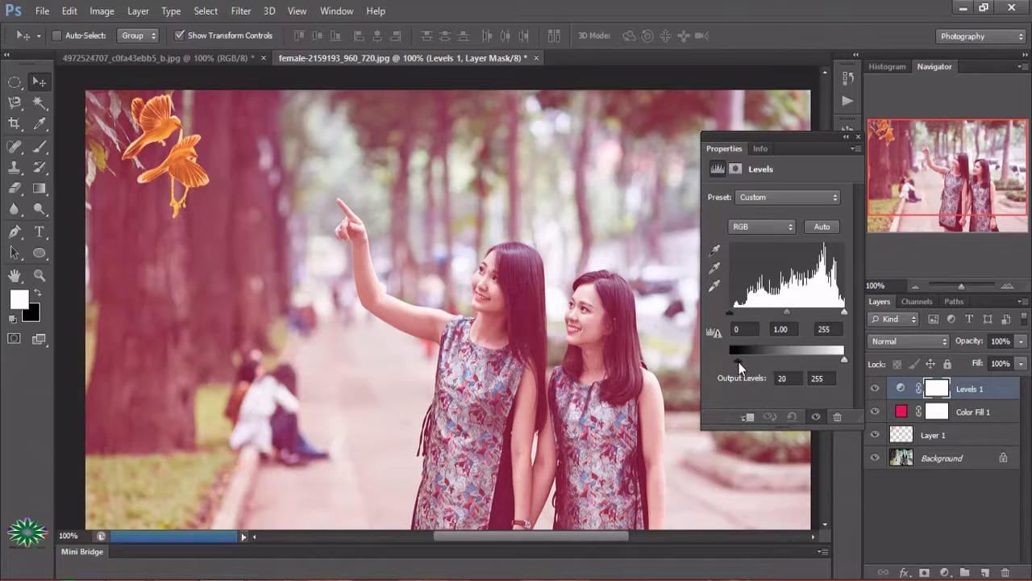
{"action": "left_click_drag", "start_coordinate": [738, 362], "coordinate": [743, 361]}
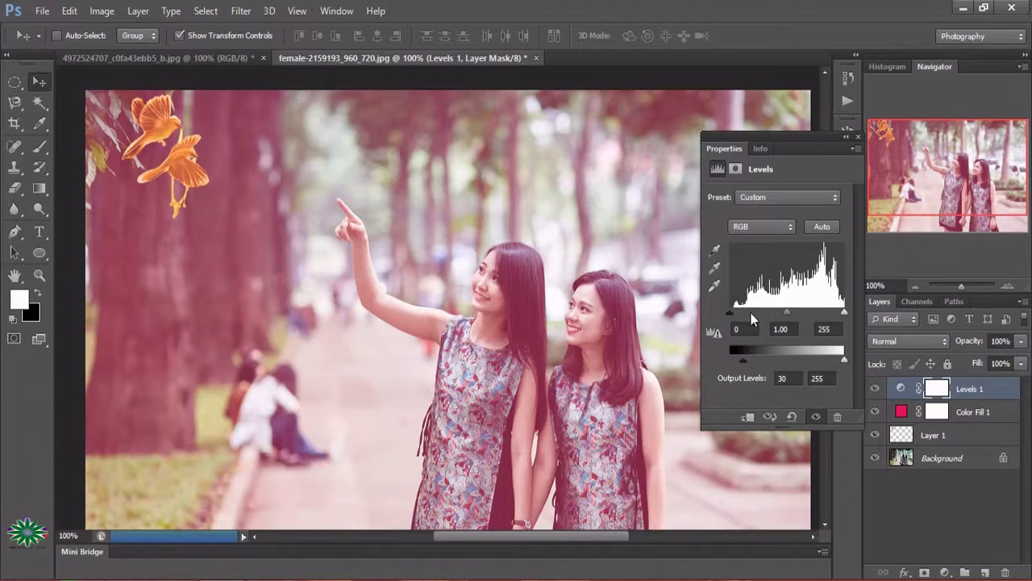
{"action": "left_click_drag", "start_coordinate": [734, 311], "coordinate": [742, 313]}
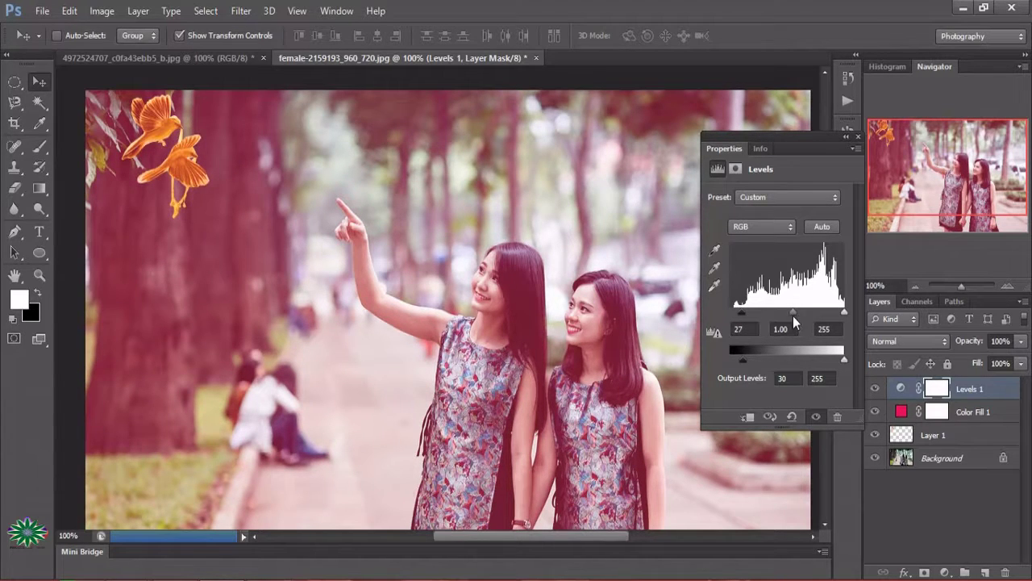
{"action": "left_click_drag", "start_coordinate": [792, 313], "coordinate": [838, 313]}
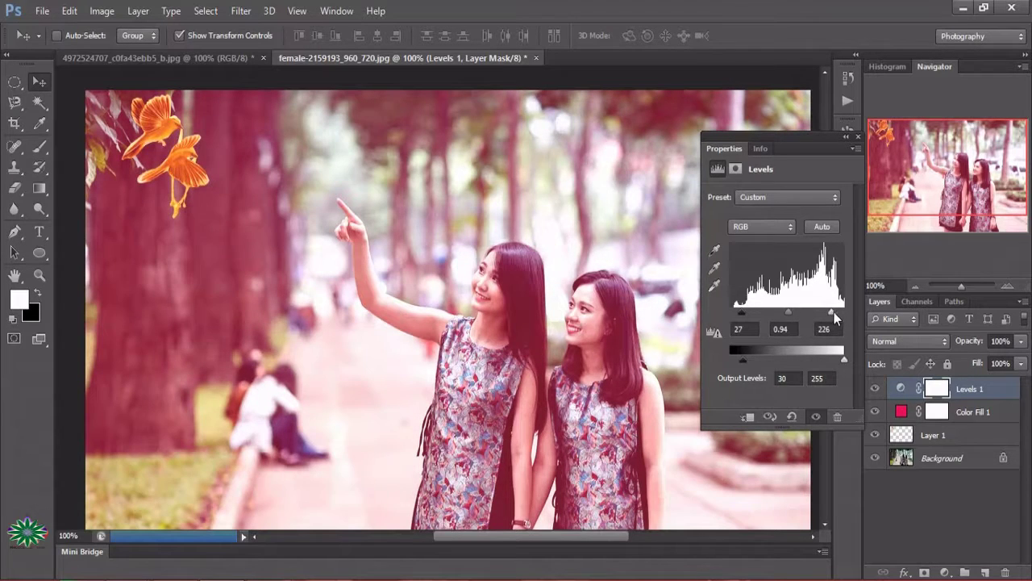
{"action": "left_click", "coordinate": [859, 137]}
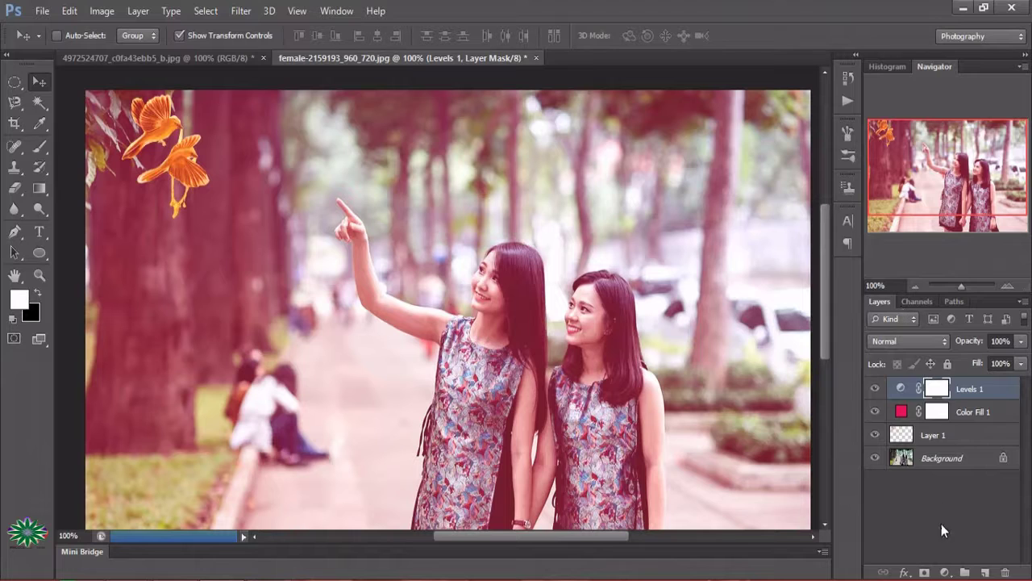
{"action": "left_click", "coordinate": [946, 571]}
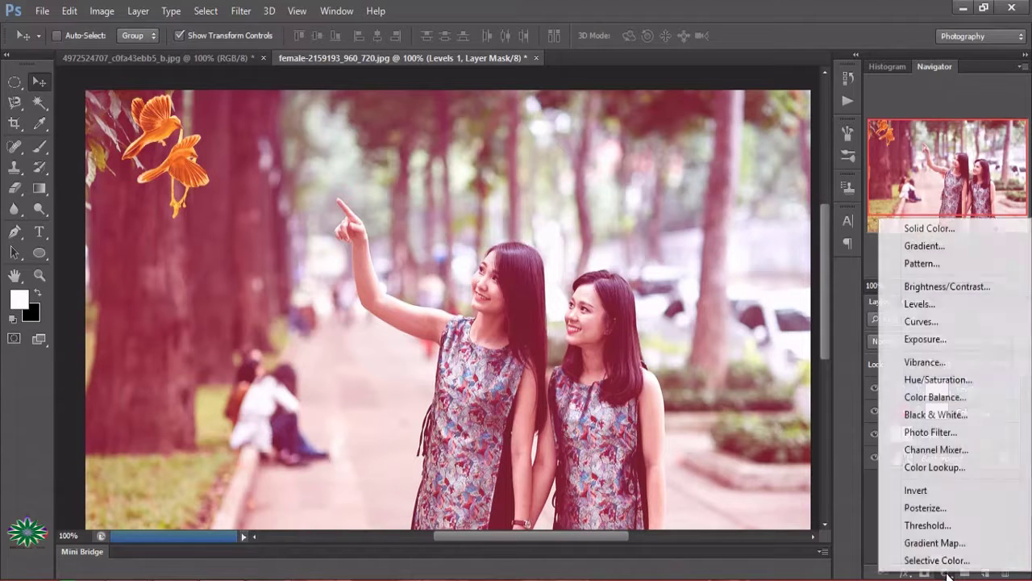
- Add a Curves layer lifting blacks and lowering whites on RGB and Green (Green 6→24, 239→217)
{"action": "left_click", "coordinate": [929, 323]}
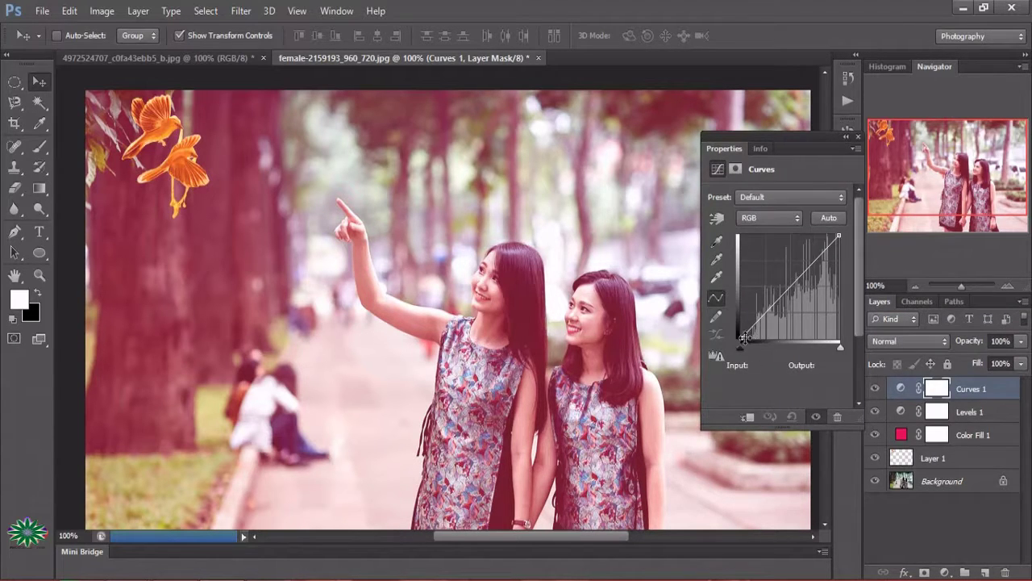
{"action": "left_click_drag", "start_coordinate": [741, 337], "coordinate": [741, 328]}
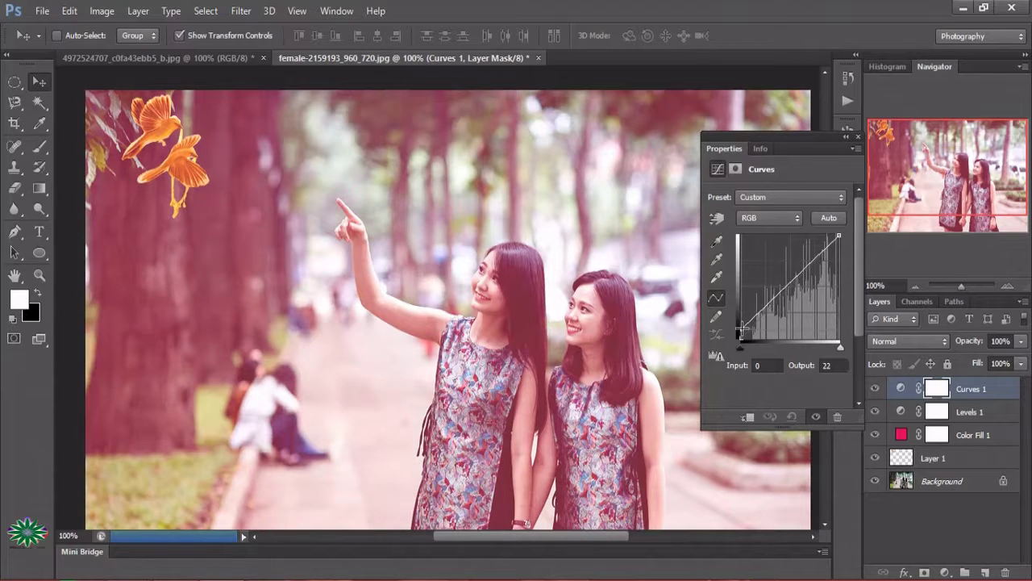
{"action": "left_click_drag", "start_coordinate": [839, 236], "coordinate": [837, 248]}
{"action": "left_click", "coordinate": [770, 213]}
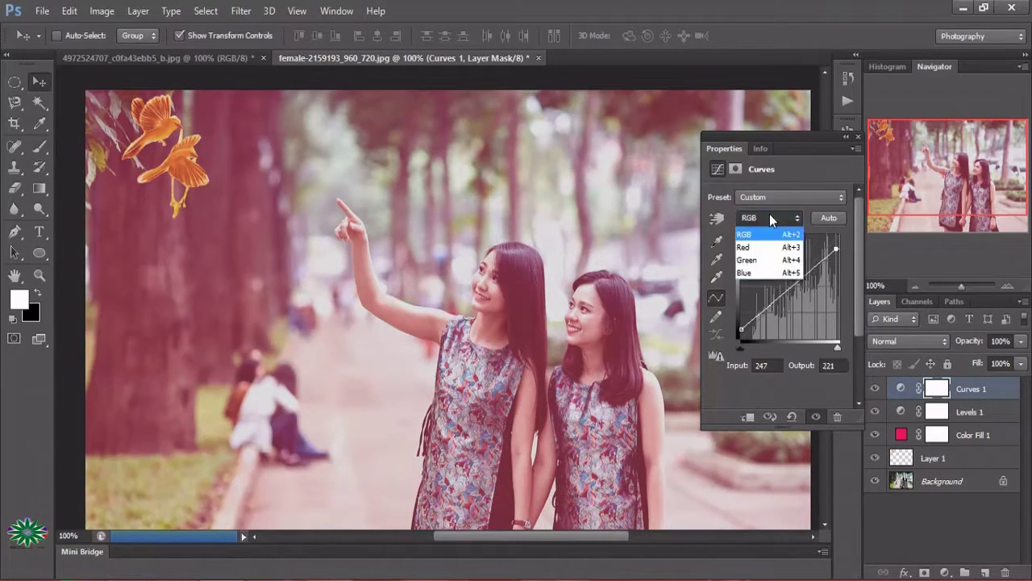
{"action": "left_click", "coordinate": [766, 259]}
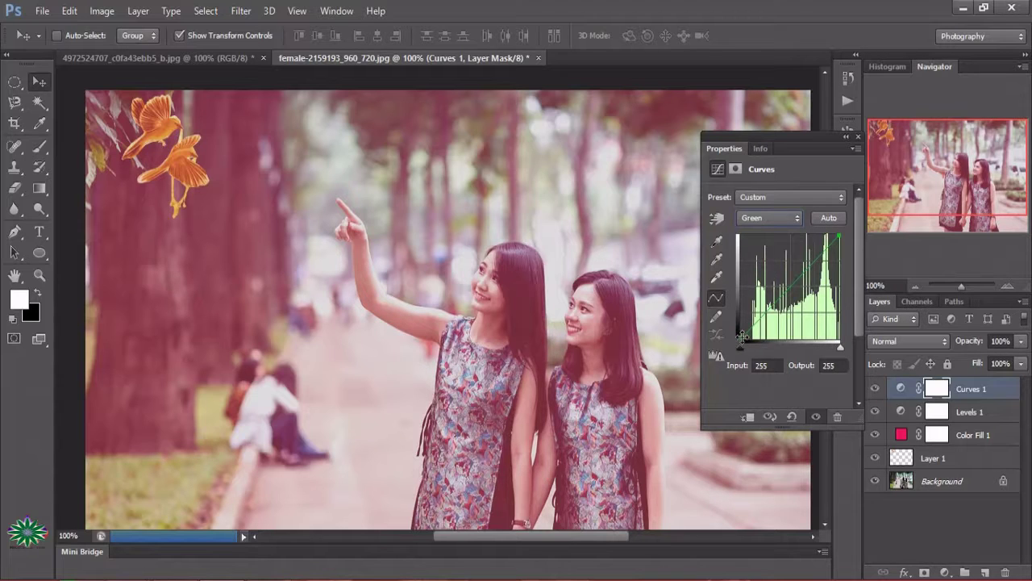
{"action": "left_click_drag", "start_coordinate": [740, 332], "coordinate": [742, 327]}
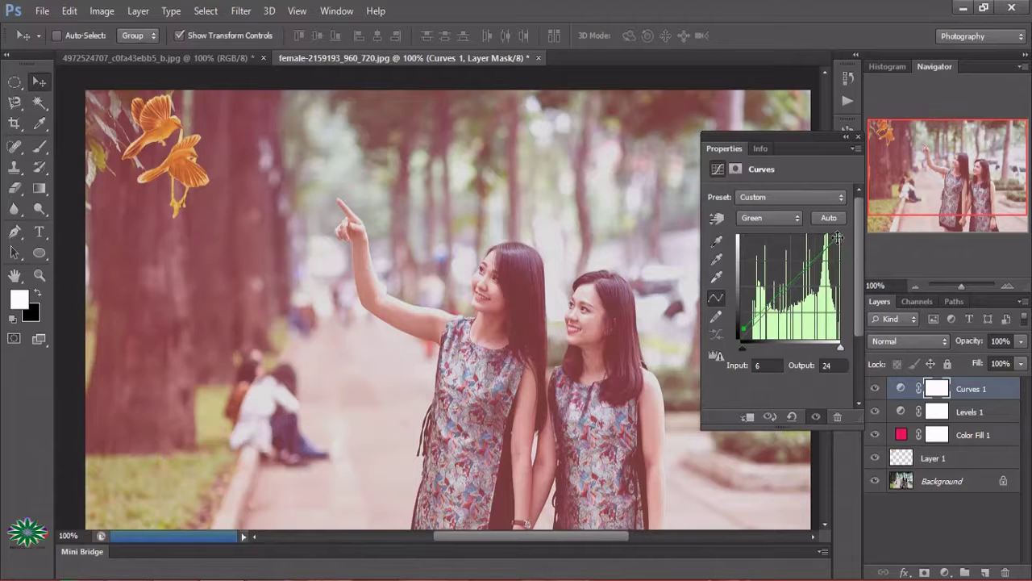
{"action": "left_click_drag", "start_coordinate": [839, 236], "coordinate": [832, 251]}
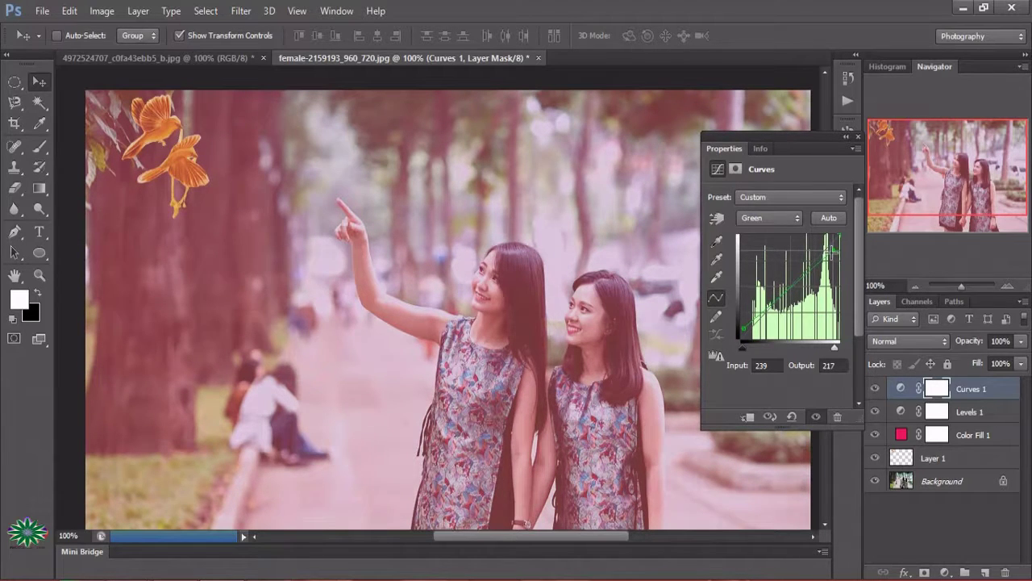
{"action": "left_click", "coordinate": [859, 138]}
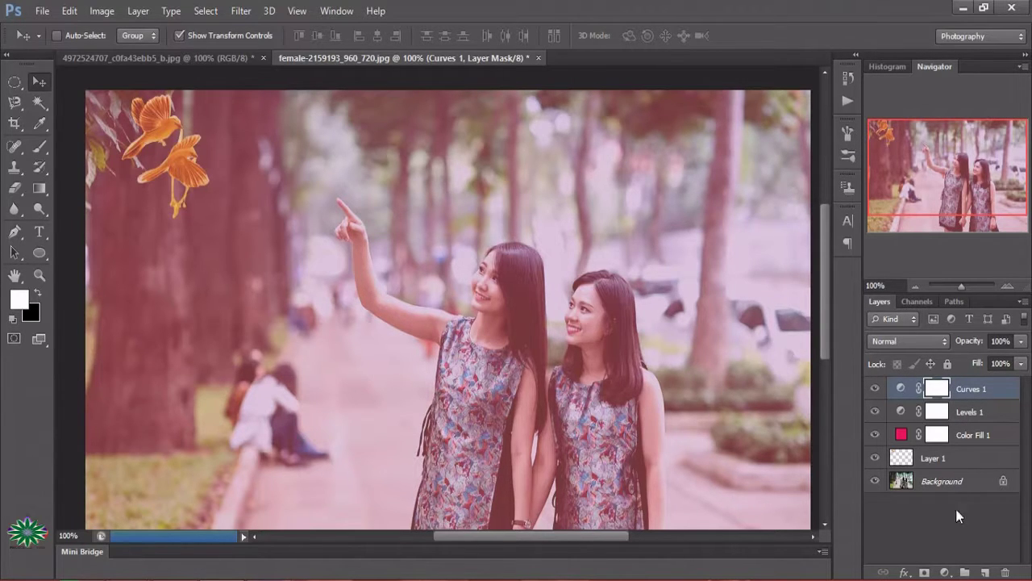
- Add a Brightness/Contrast layer with Brightness -9 and Contrast 40
{"action": "left_click", "coordinate": [946, 572]}
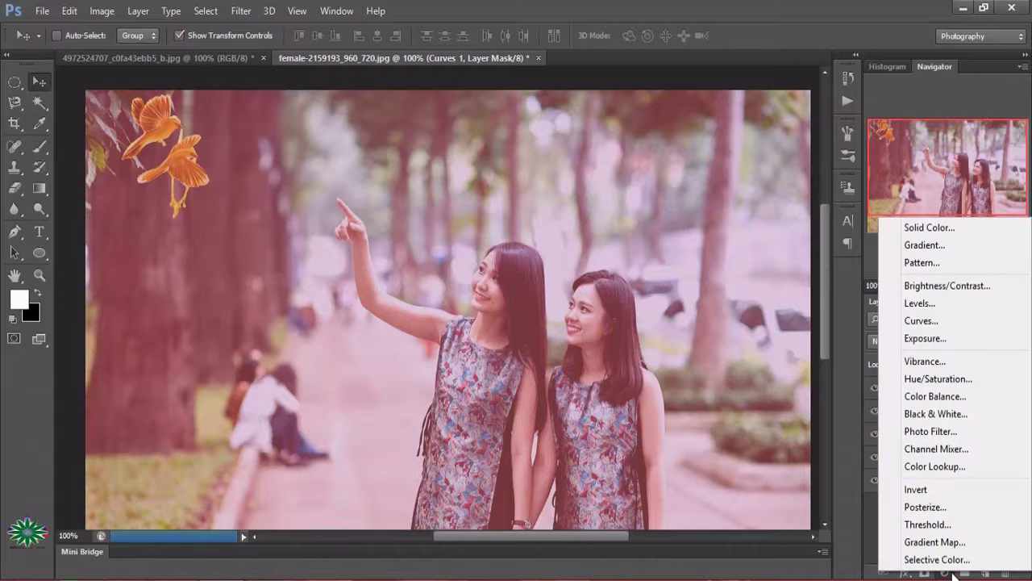
{"action": "left_click", "coordinate": [972, 286]}
{"action": "mouse_move", "coordinate": [777, 236]}
{"action": "left_mouse_down"}
{"action": "mouse_move", "coordinate": [763, 235]}
{"action": "mouse_move", "coordinate": [777, 235]}
{"action": "mouse_move", "coordinate": [773, 271]}
{"action": "mouse_move", "coordinate": [802, 274]}
{"action": "left_mouse_up"}
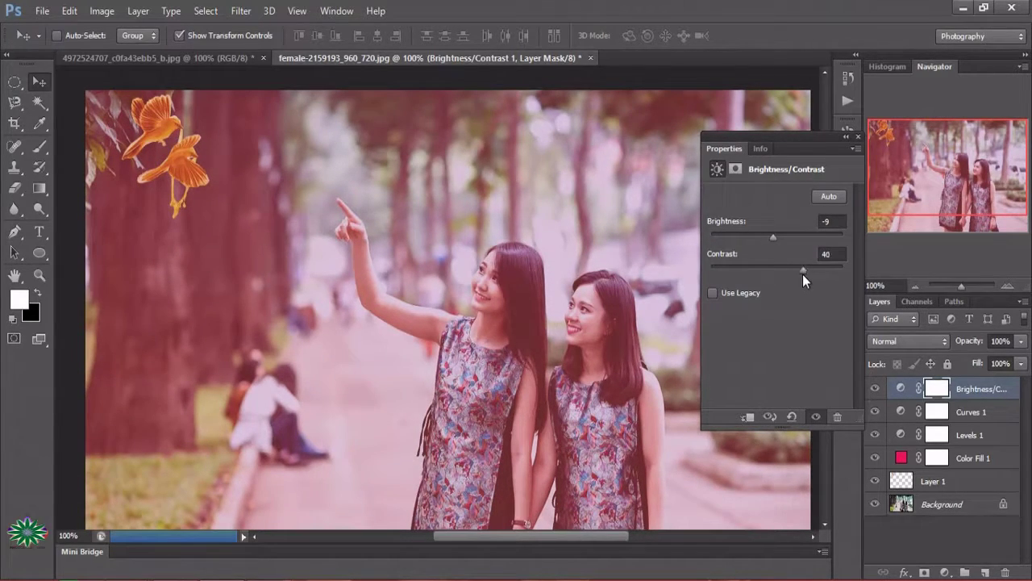
{"action": "left_click", "coordinate": [859, 137]}
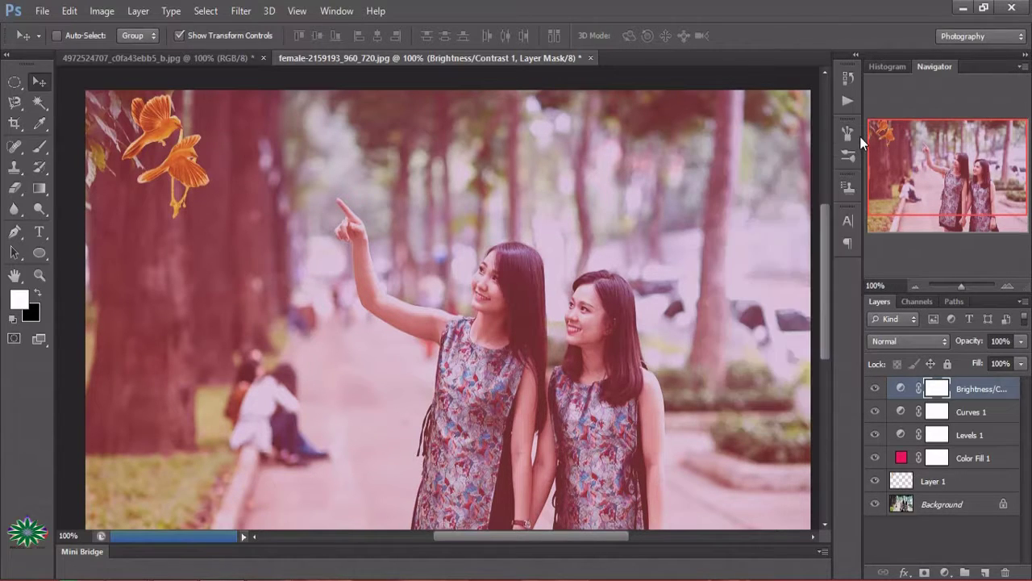
- Add a Hue/Saturation layer and trial hue and lightness shifts on the Master and Greens ranges
{"action": "left_click", "coordinate": [946, 573]}
{"action": "left_click", "coordinate": [953, 380]}
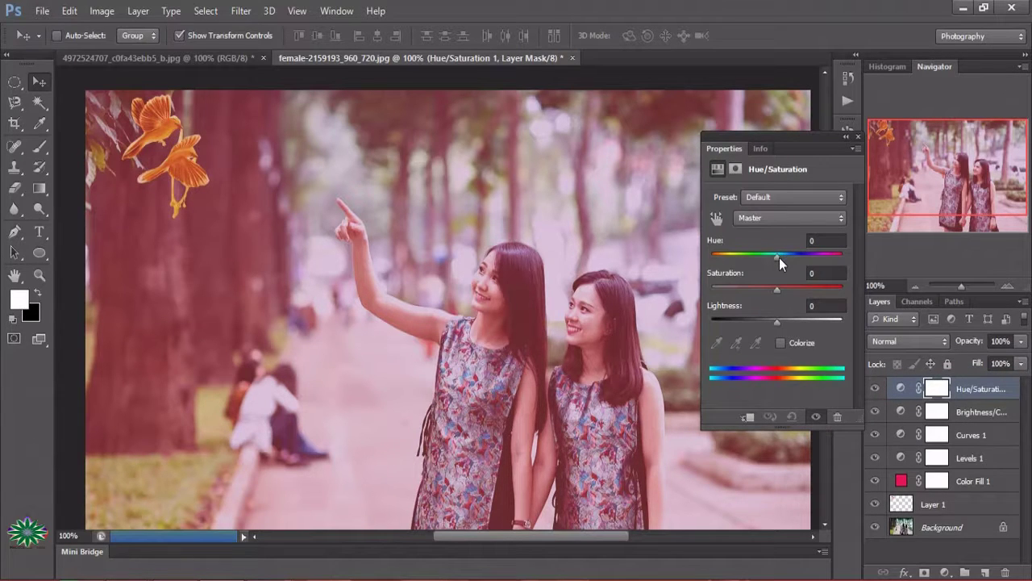
{"action": "left_click_drag", "start_coordinate": [779, 257], "coordinate": [793, 261]}
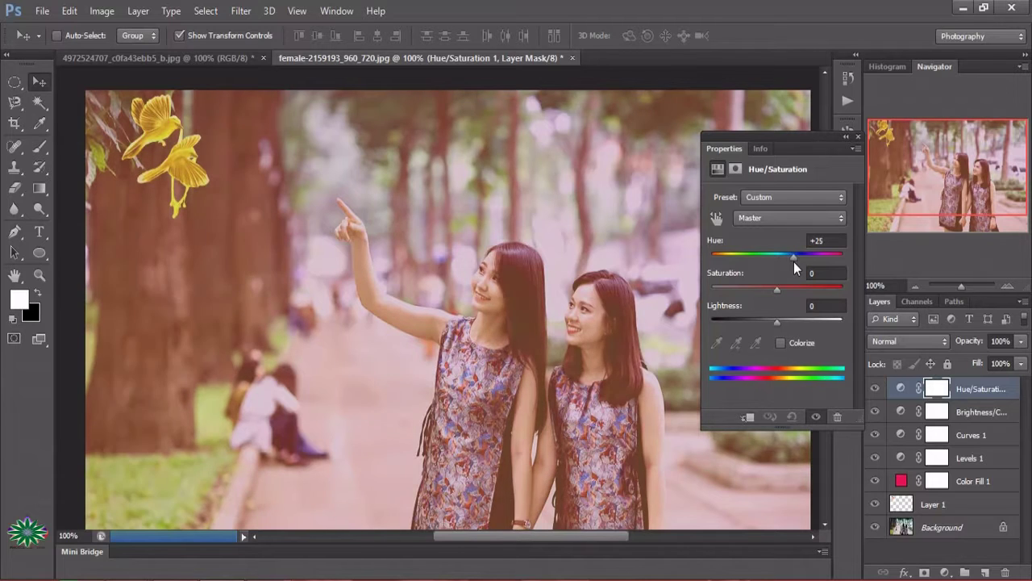
{"action": "left_click", "coordinate": [805, 218]}
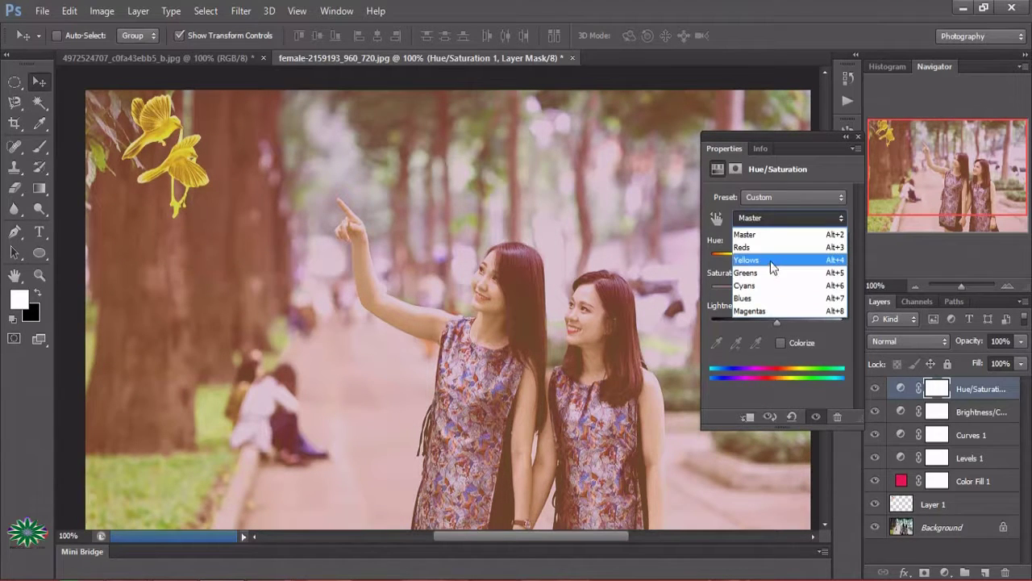
{"action": "left_click", "coordinate": [778, 274]}
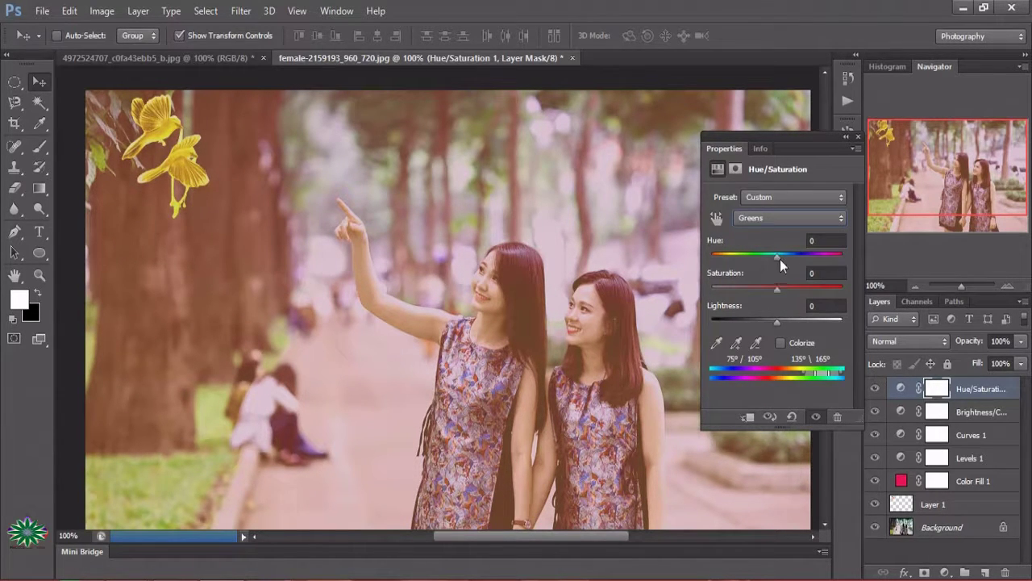
{"action": "mouse_move", "coordinate": [779, 257]}
{"action": "left_mouse_down"}
{"action": "mouse_move", "coordinate": [843, 267]}
{"action": "mouse_move", "coordinate": [799, 255]}
{"action": "mouse_move", "coordinate": [771, 288]}
{"action": "mouse_move", "coordinate": [745, 283]}
{"action": "left_mouse_up"}
{"action": "left_click_drag", "start_coordinate": [776, 322], "coordinate": [743, 316]}
{"action": "left_click", "coordinate": [782, 344]}
{"action": "left_click", "coordinate": [782, 343]}
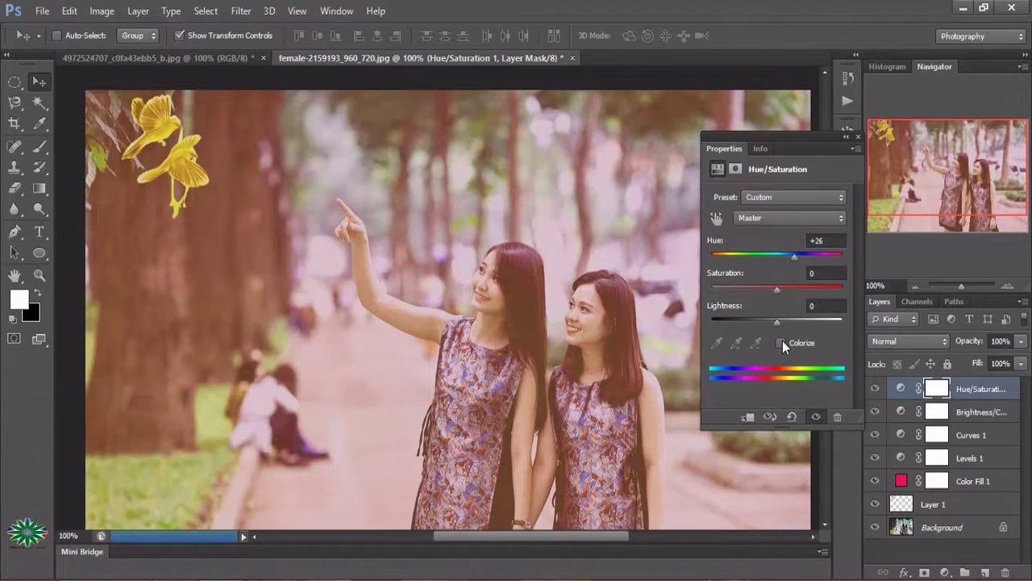
- Set the Magentas range to Saturation -16 and Lightness +6
{"action": "left_click", "coordinate": [802, 223]}
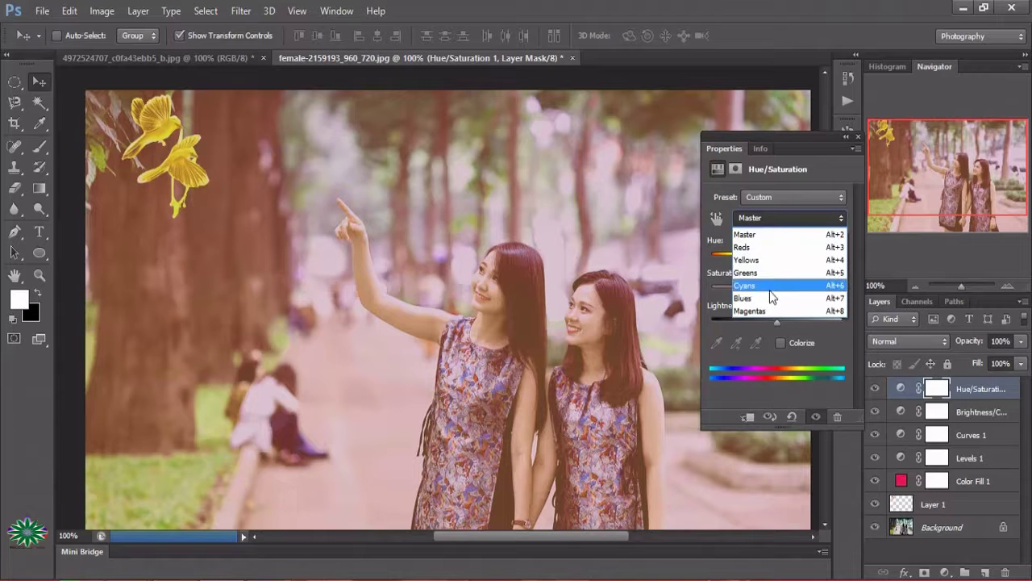
{"action": "left_click", "coordinate": [776, 310]}
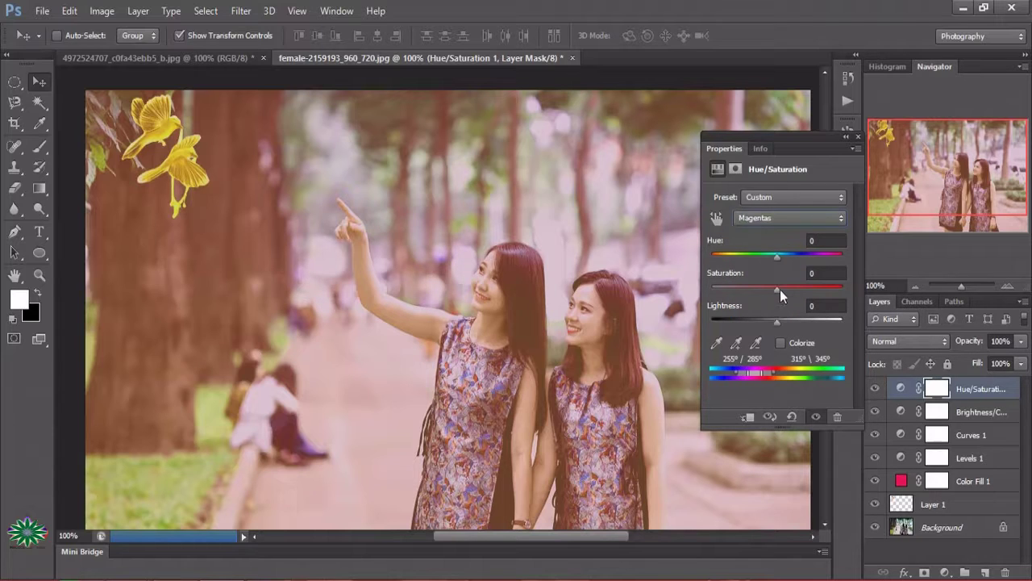
{"action": "mouse_move", "coordinate": [791, 291]}
{"action": "left_mouse_down"}
{"action": "mouse_move", "coordinate": [767, 287]}
{"action": "mouse_move", "coordinate": [785, 258]}
{"action": "left_mouse_up"}
{"action": "left_click_drag", "start_coordinate": [775, 321], "coordinate": [781, 323]}
- Set the Reds range to Hue -22 and Saturation +11, then close Properties
{"action": "left_click", "coordinate": [832, 222]}
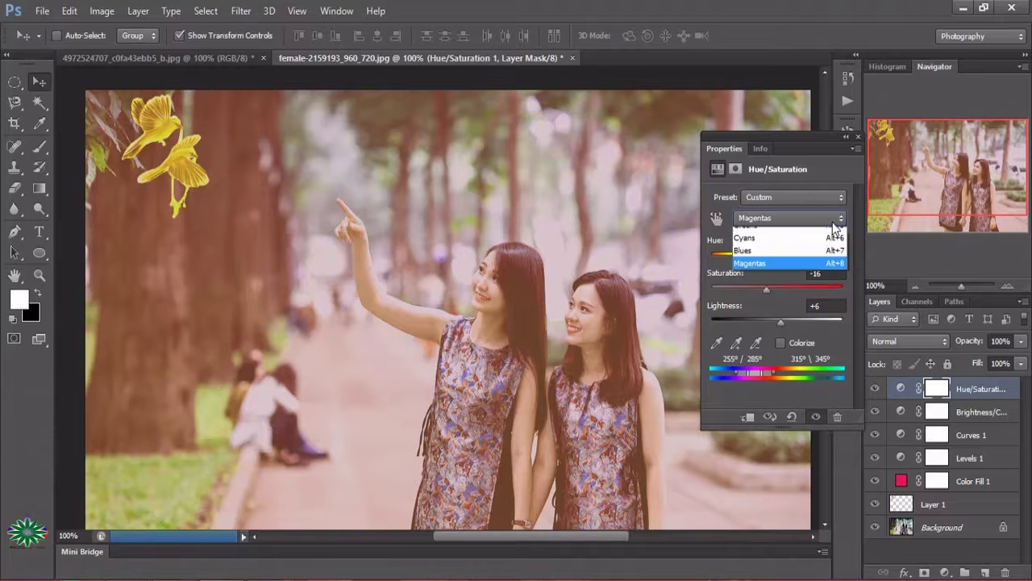
{"action": "left_click", "coordinate": [792, 246]}
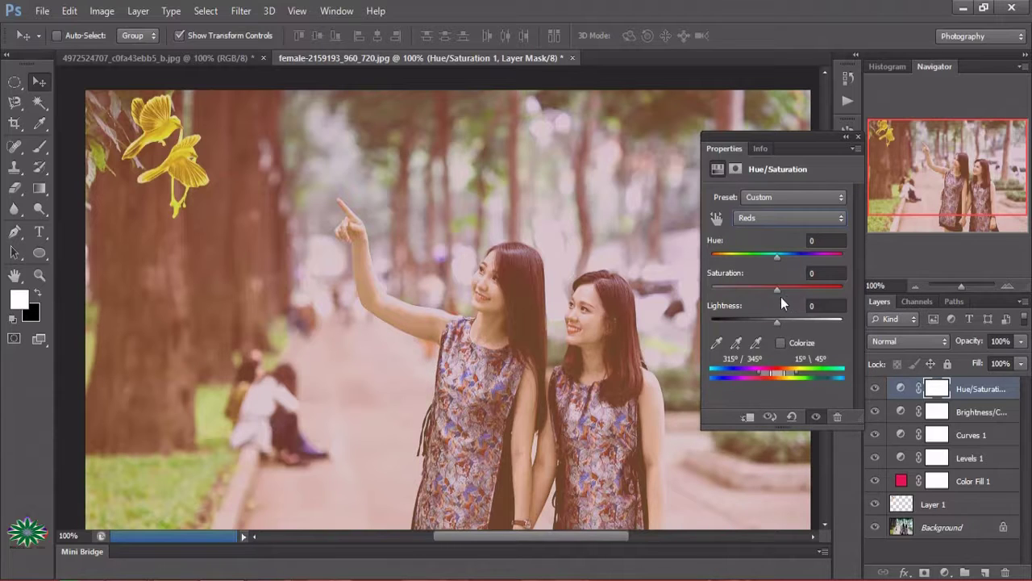
{"action": "left_click_drag", "start_coordinate": [779, 288], "coordinate": [763, 254]}
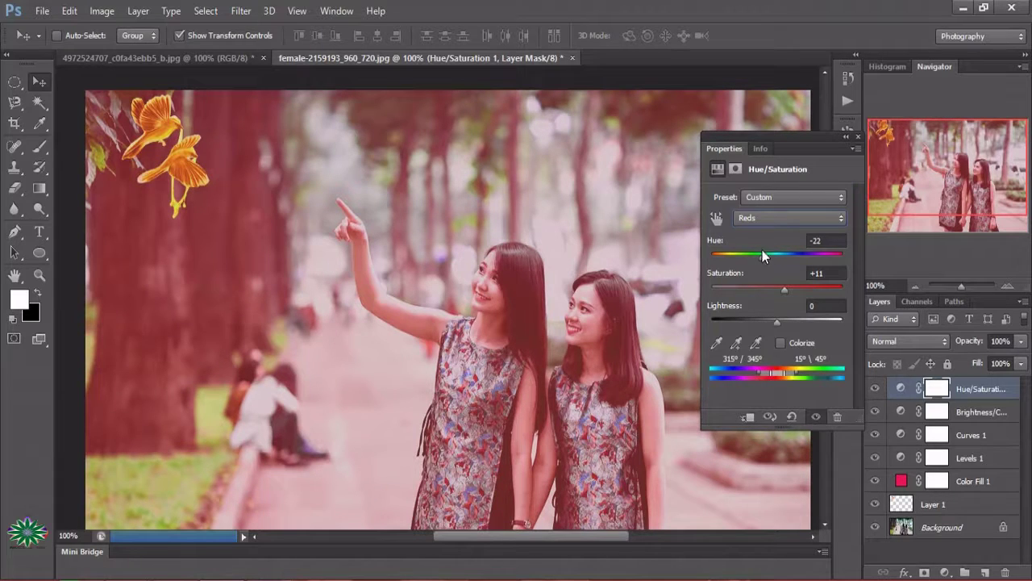
{"action": "left_click", "coordinate": [859, 136]}
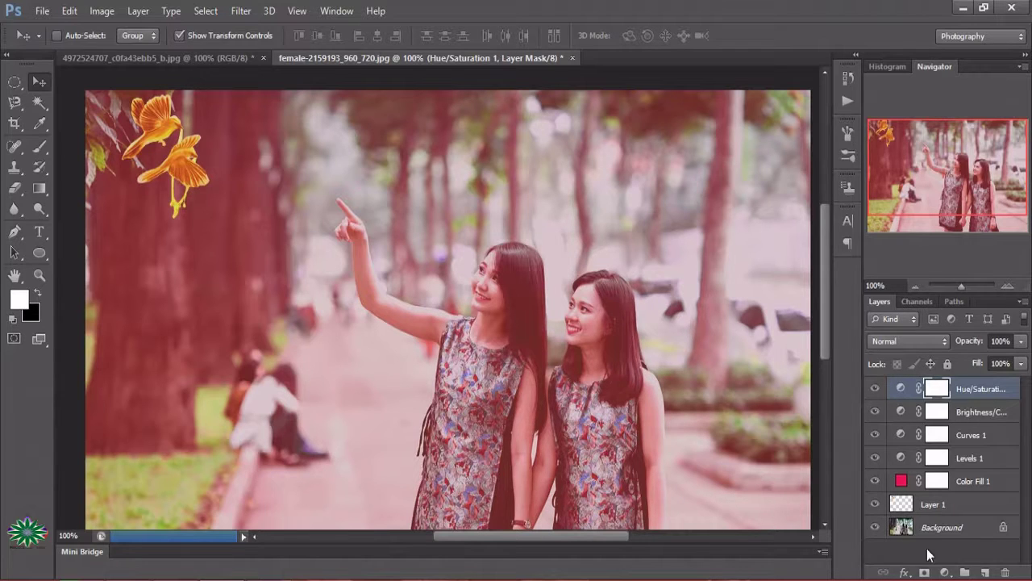
{"action": "left_click", "coordinate": [946, 572]}
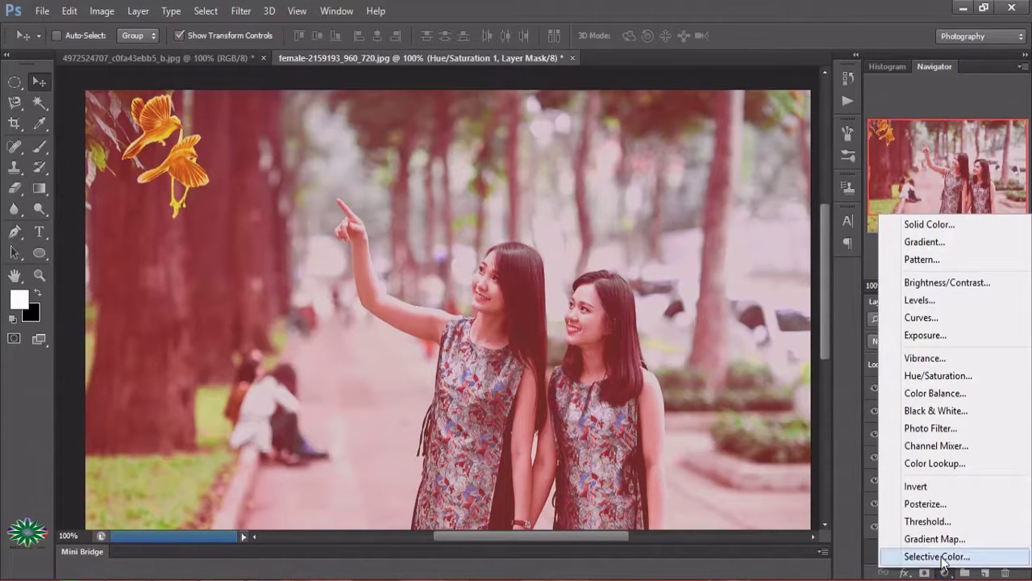
- Add a Color Balance layer with midtones at -38, -16, +29, then close Properties
{"action": "left_click", "coordinate": [933, 393]}
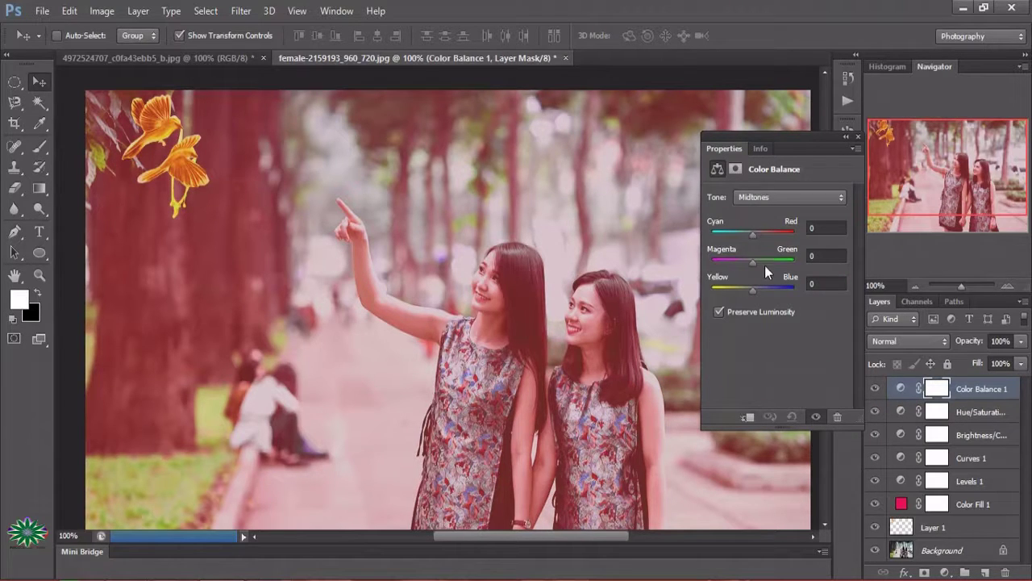
{"action": "left_click_drag", "start_coordinate": [752, 259], "coordinate": [738, 233]}
{"action": "mouse_move", "coordinate": [751, 290]}
{"action": "left_mouse_down"}
{"action": "mouse_move", "coordinate": [742, 288]}
{"action": "mouse_move", "coordinate": [765, 293]}
{"action": "left_mouse_up"}
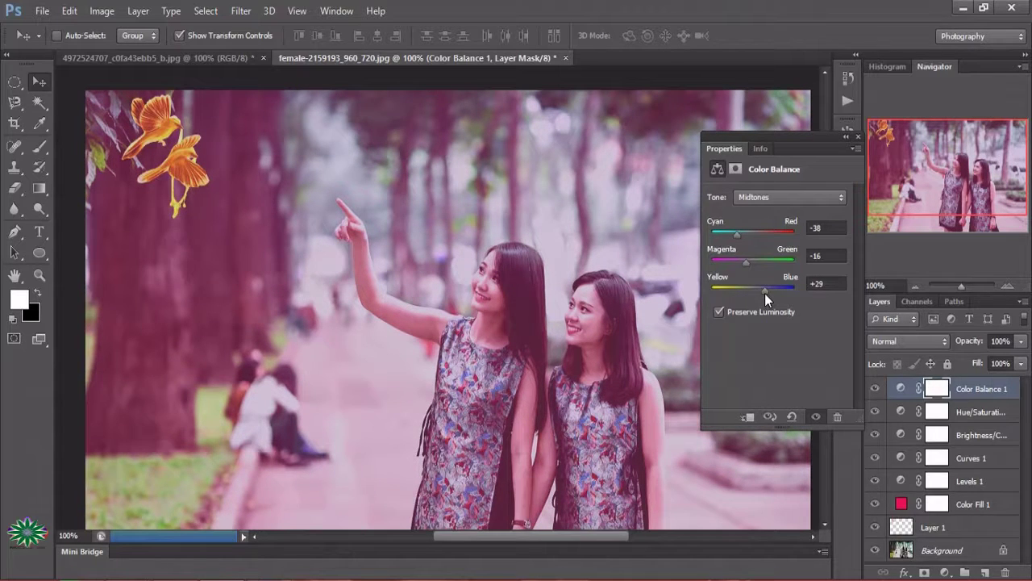
{"action": "left_click", "coordinate": [859, 137]}
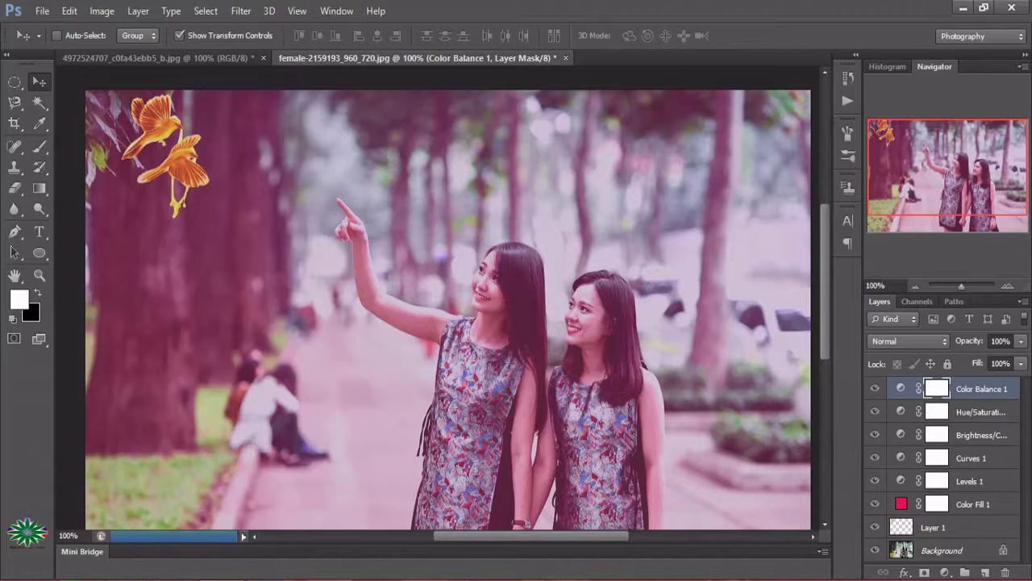